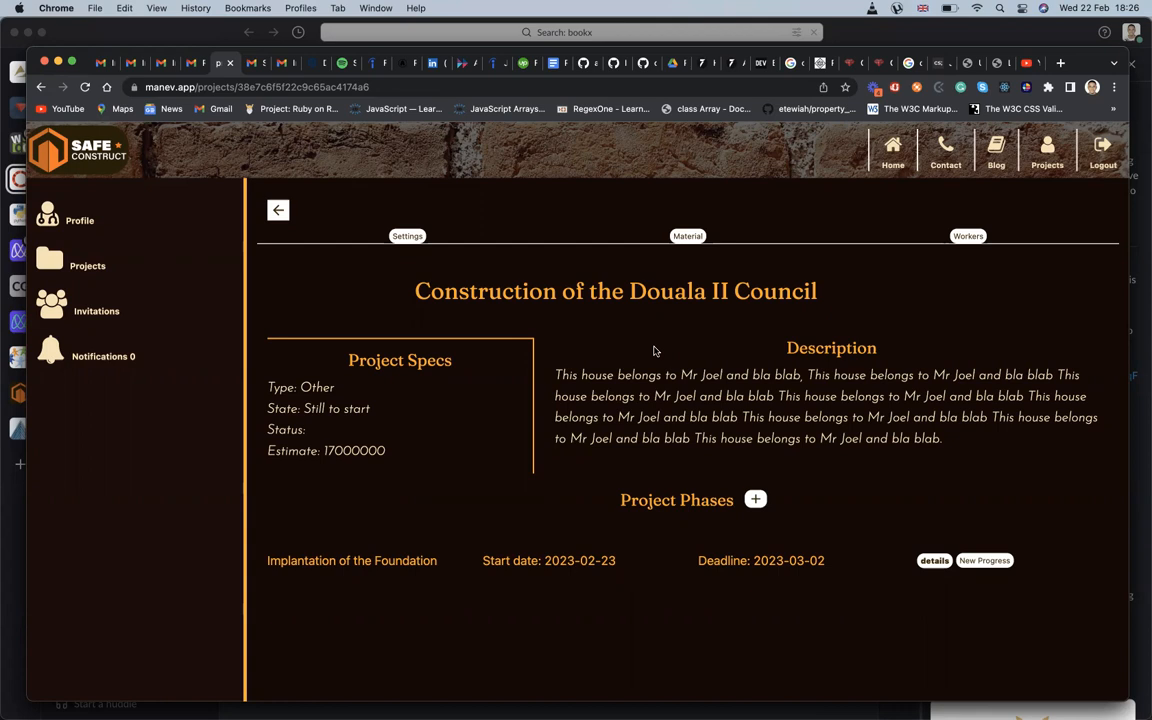
Open the materials list of the Construction of the Douala II Council project and bring up the form for adding a material
click(681, 238)
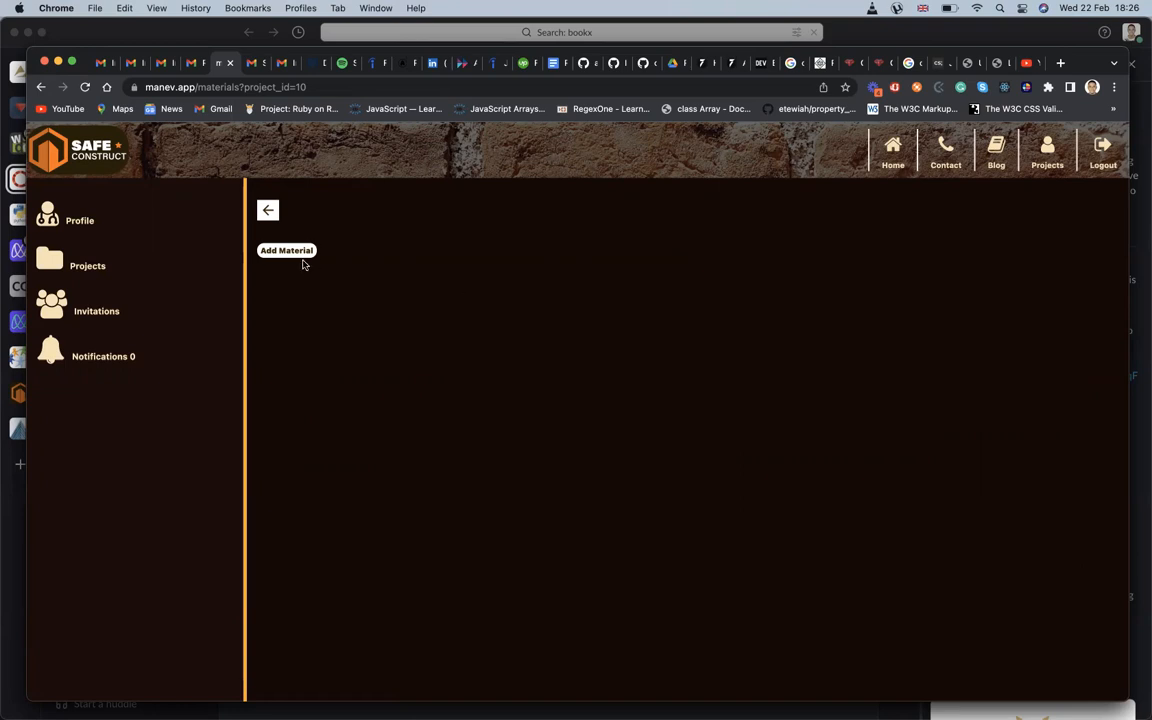
click(299, 252)
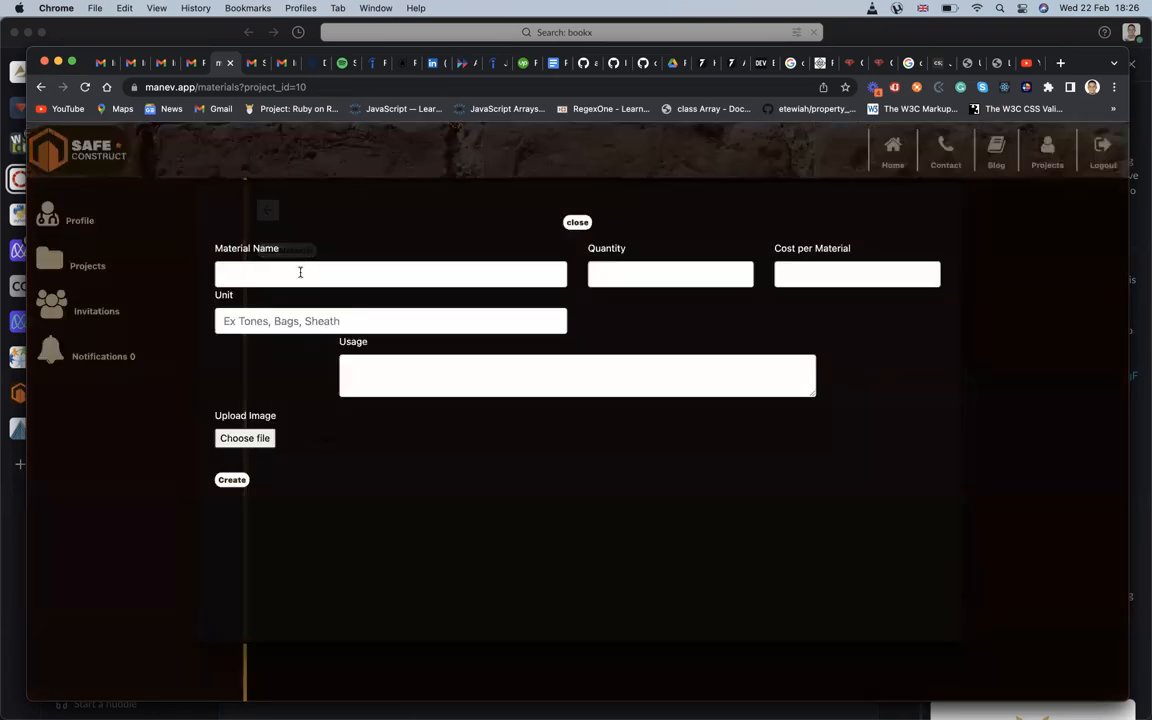
click(299, 272)
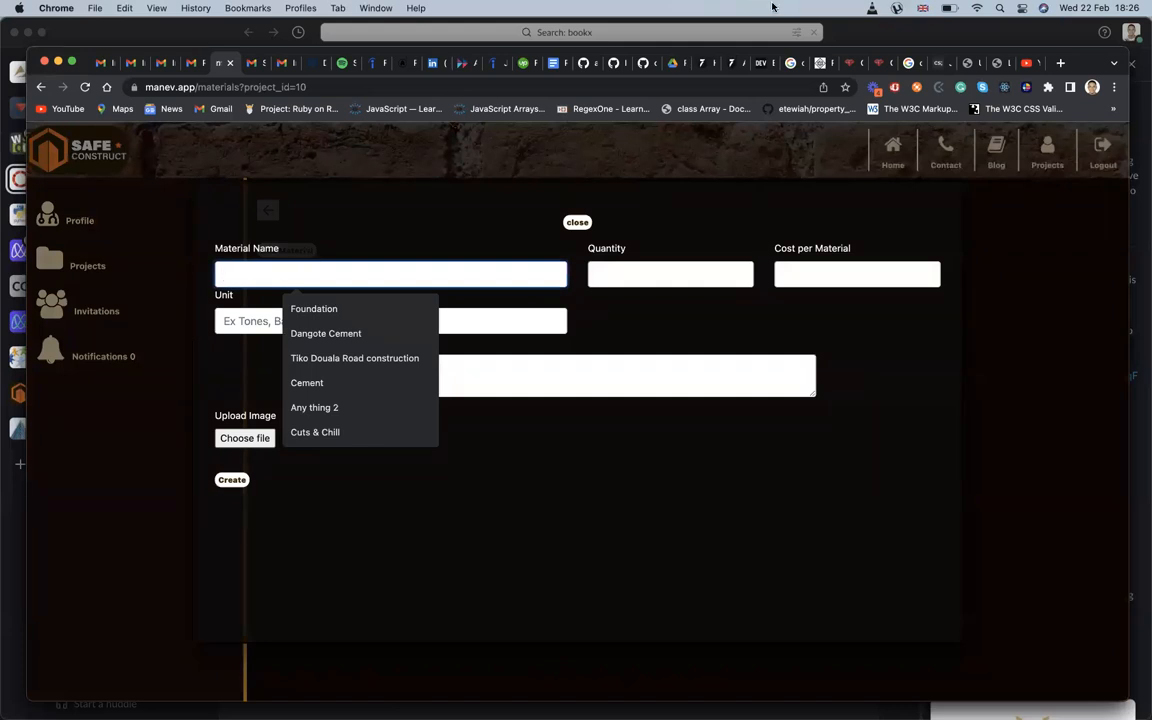
click(593, 166)
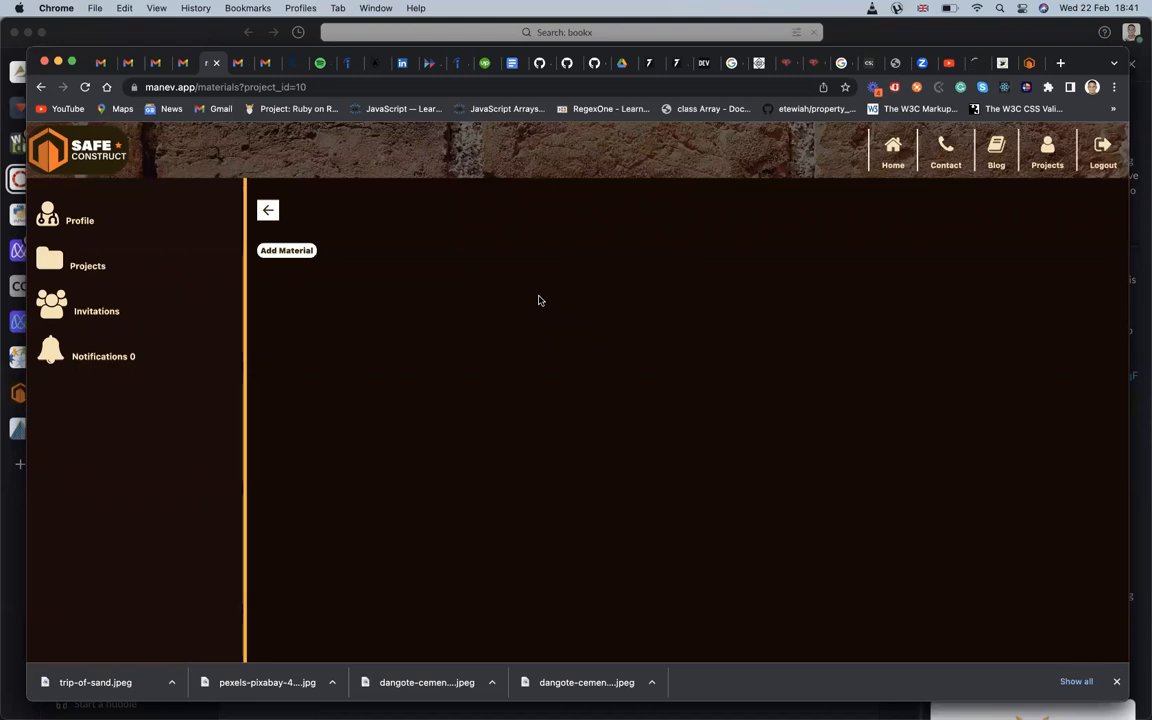
Start a new material entry and name it Dangote Cement
click(290, 251)
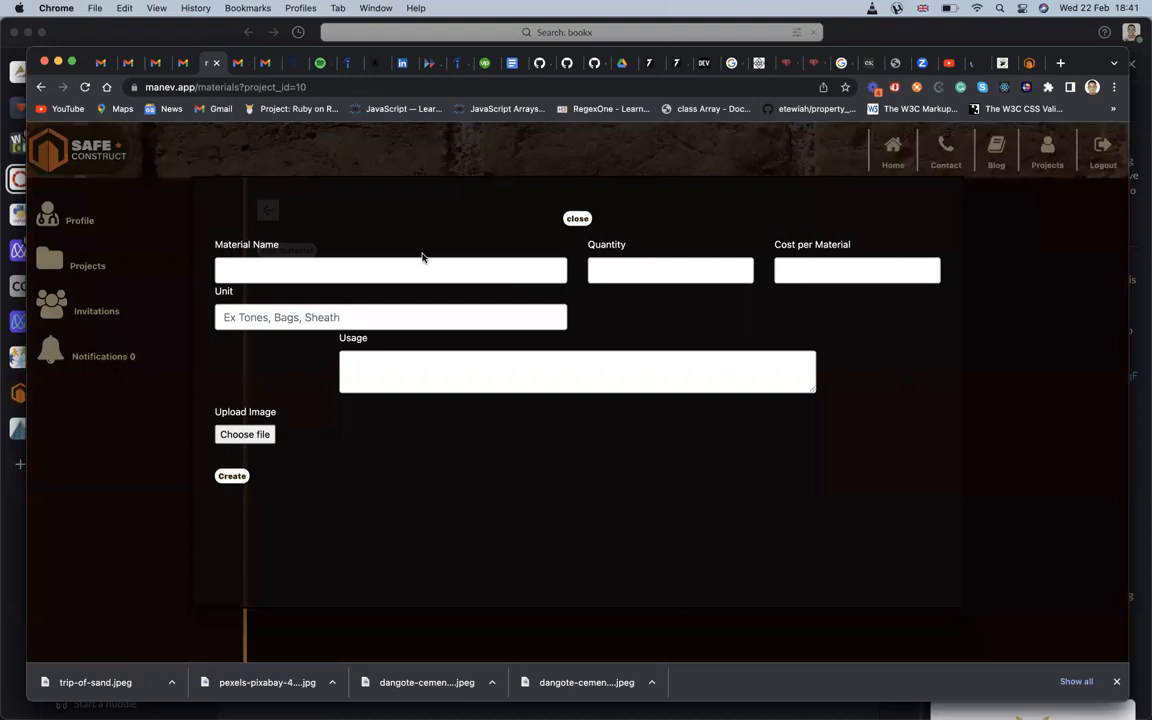
click(380, 272)
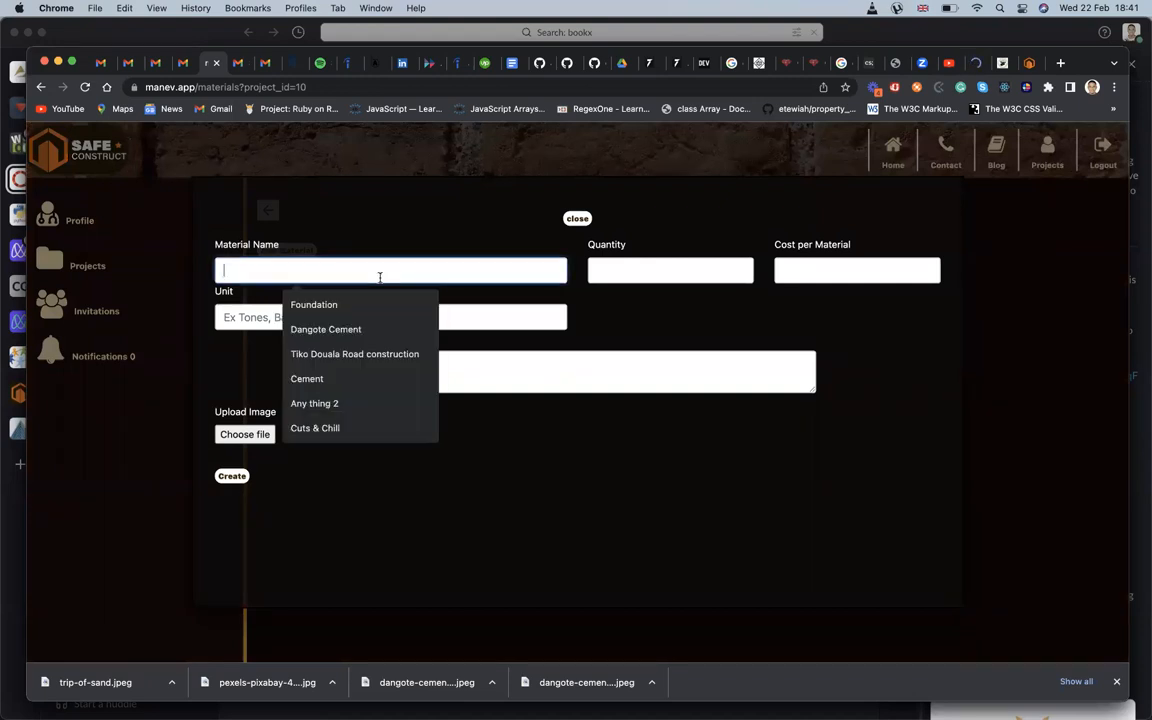
text(Dan)
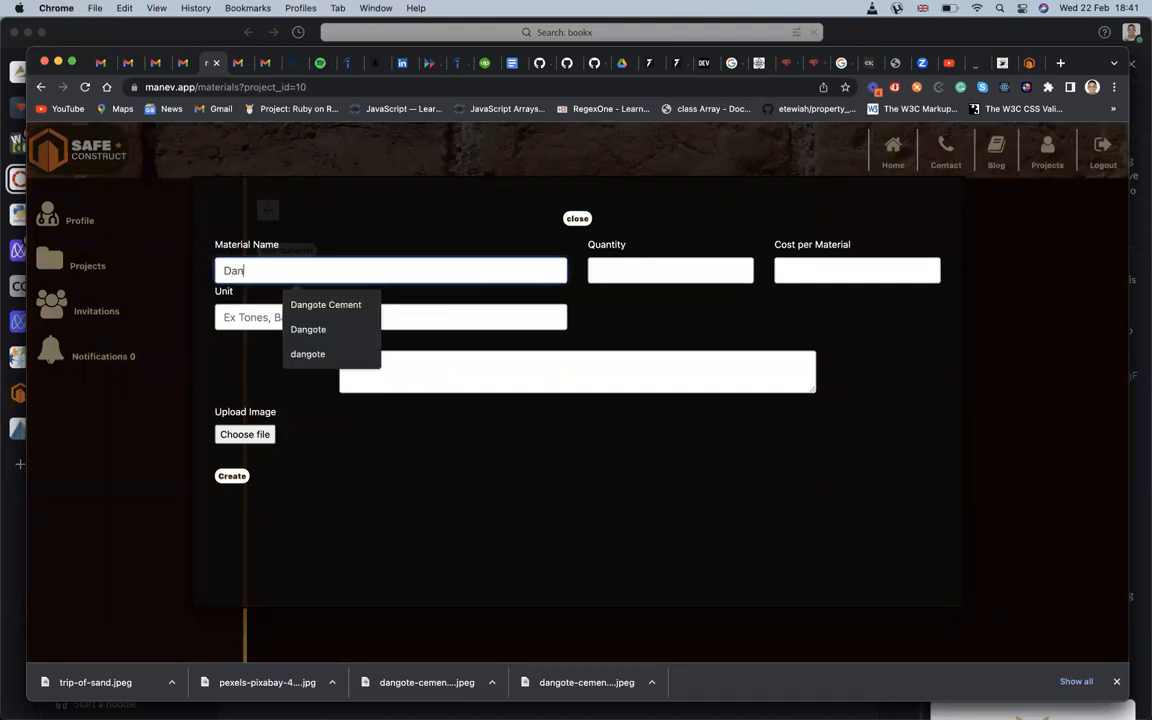
text(gote Cement)
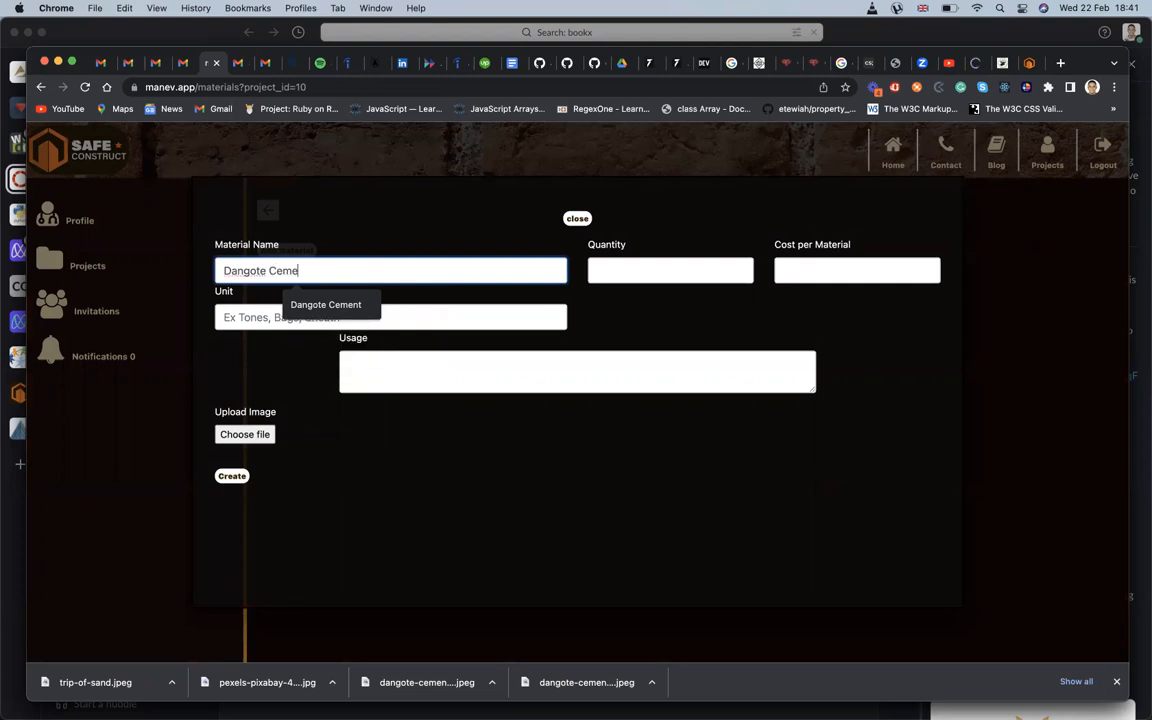
Set the material's quantity to 20, its cost per material to 4850 and its unit to Bags
click(652, 268)
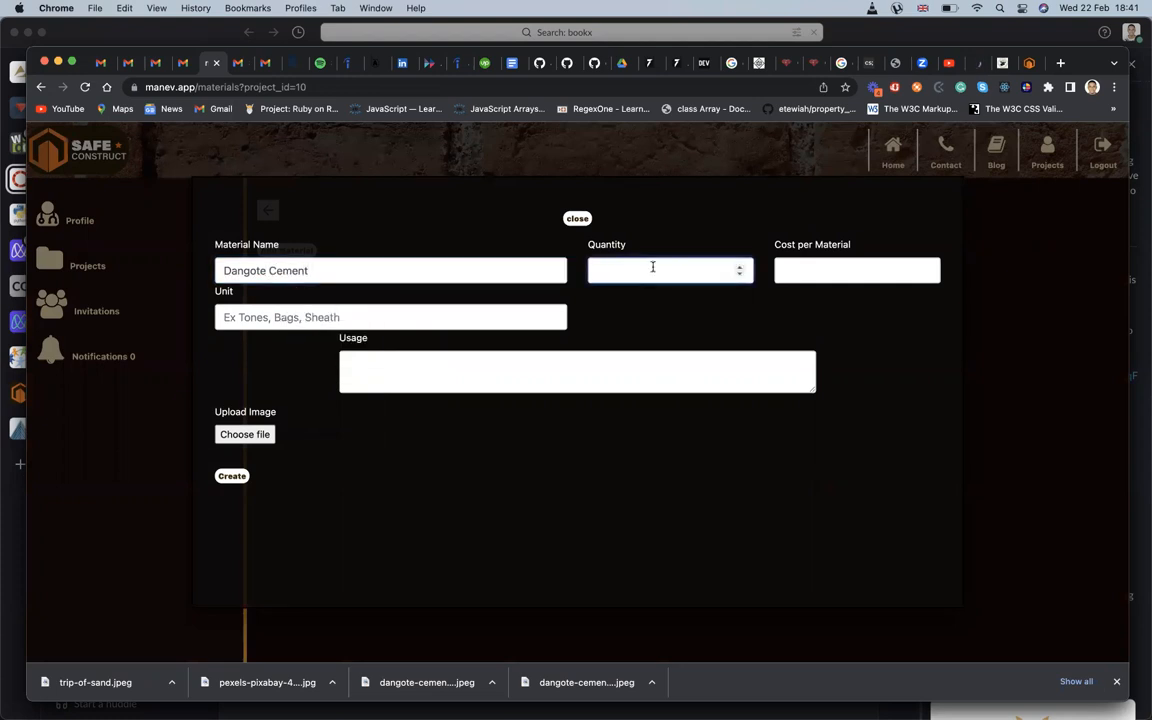
text(20)
click(802, 270)
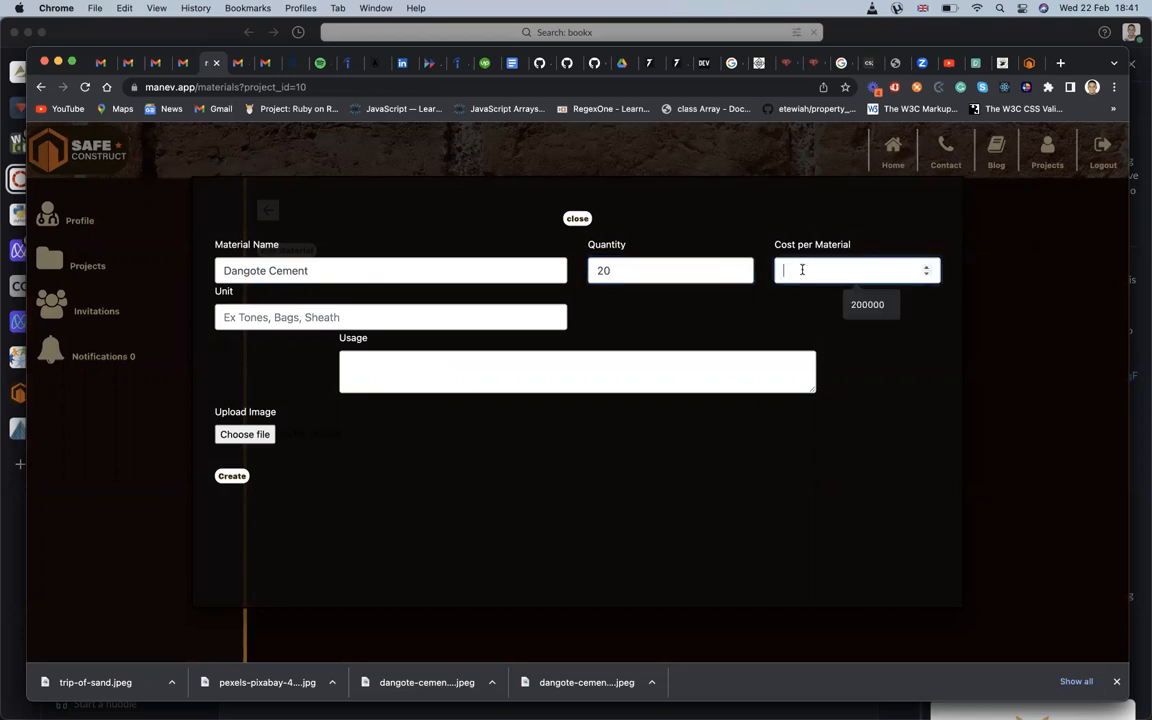
text(4)
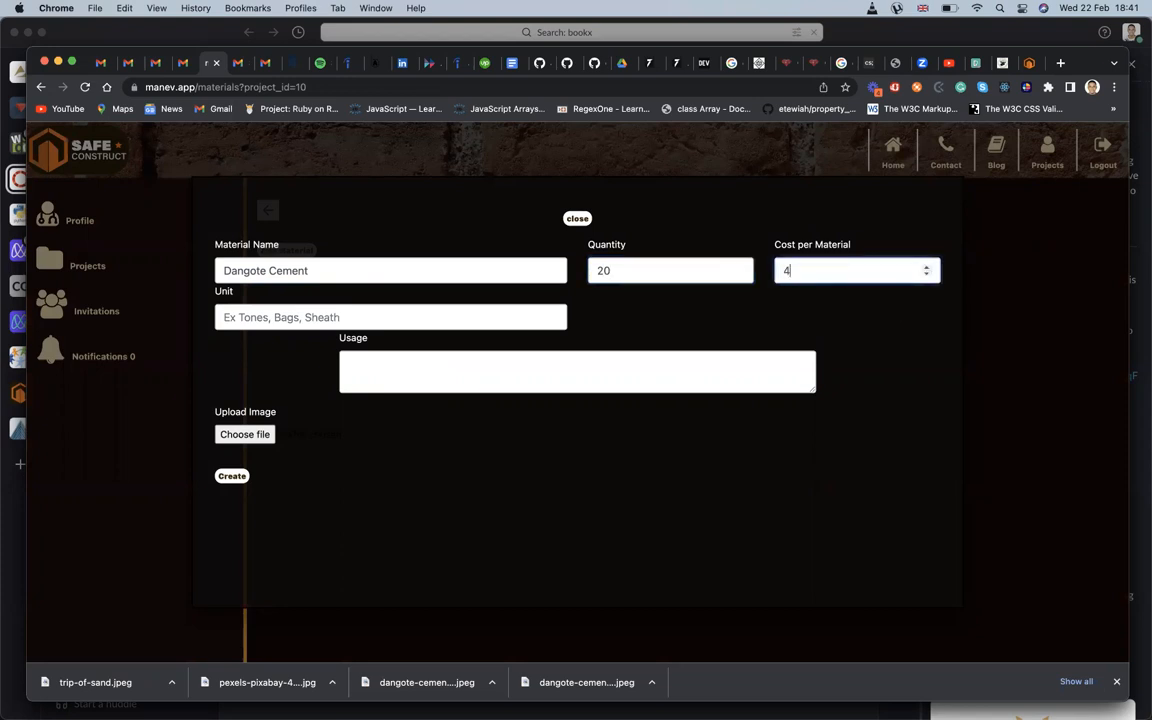
text(850)
click(469, 317)
text(Bags)
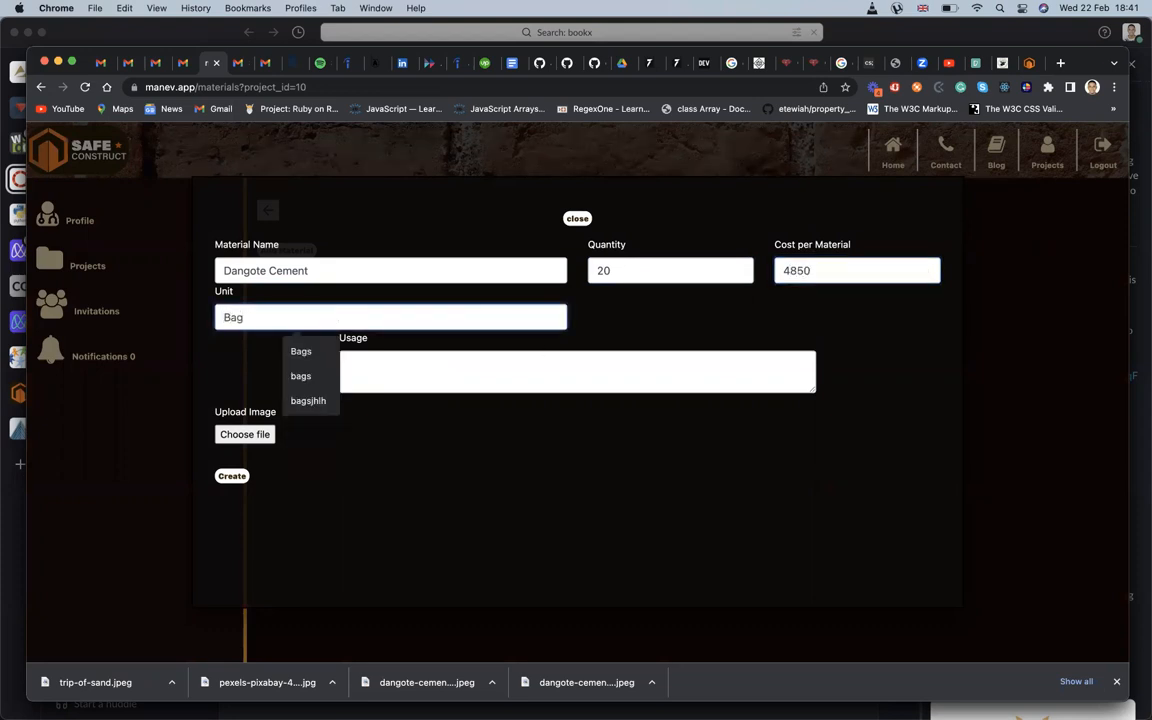
Enter the material's usage as "This is used for mixing sand and gravel to produce concrete."
click(529, 372)
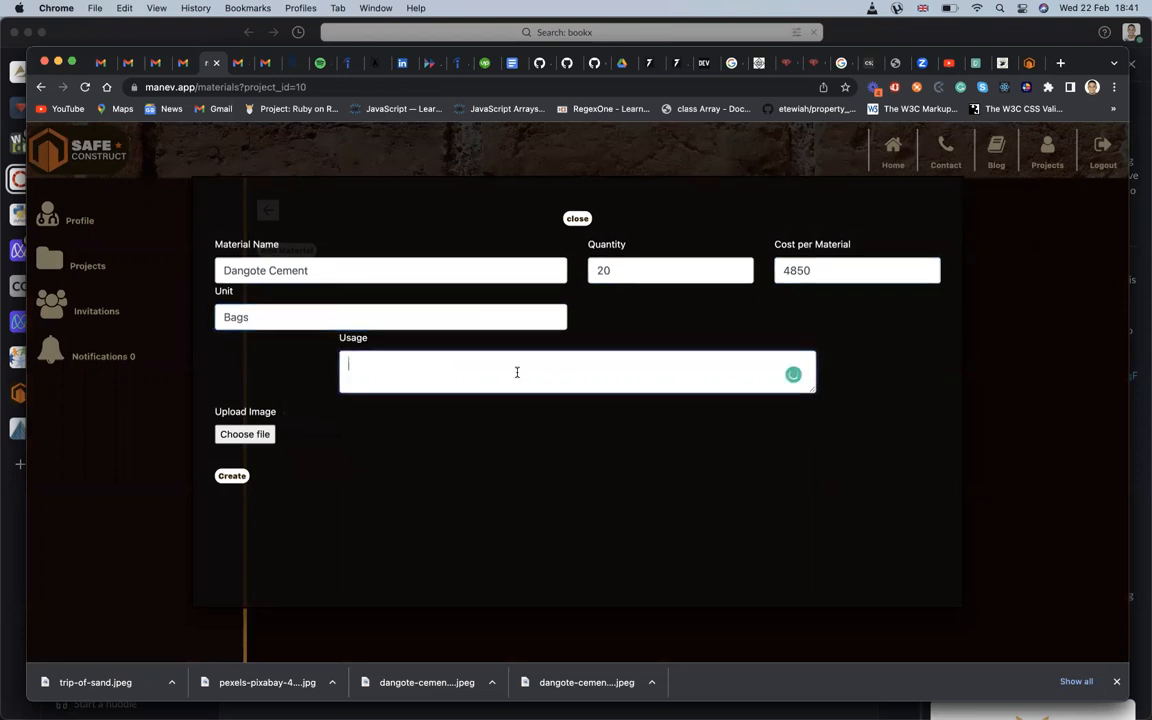
text(This is used)
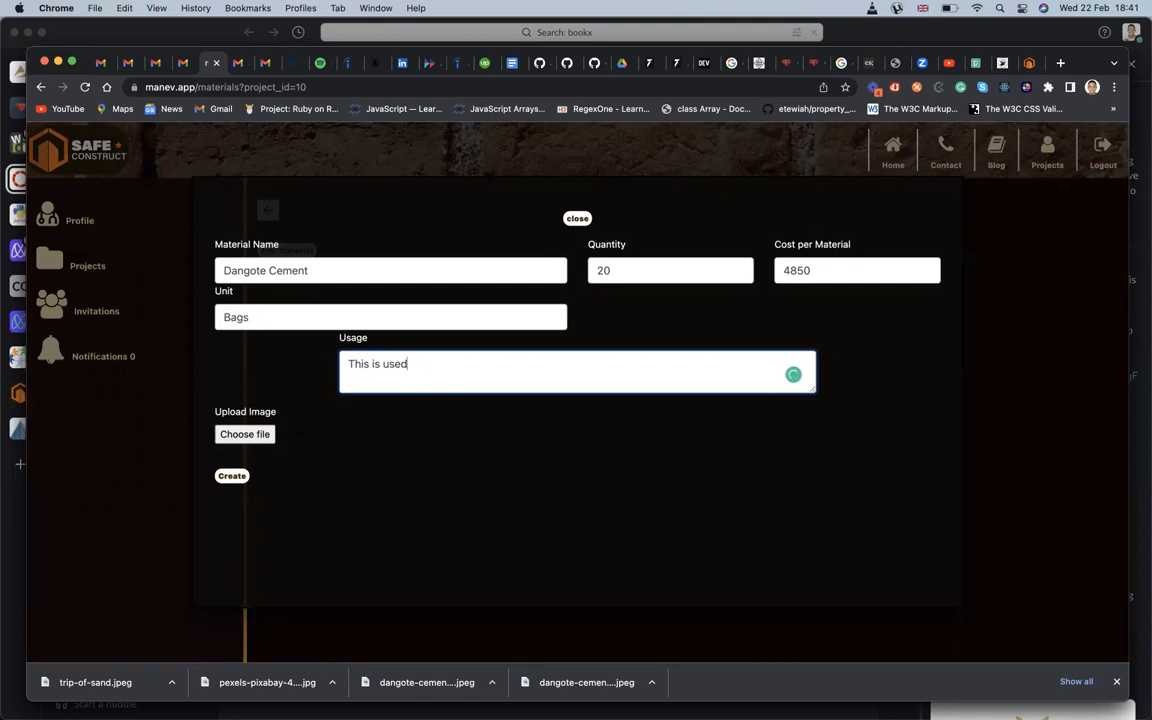
text( for mixing sand to prod)
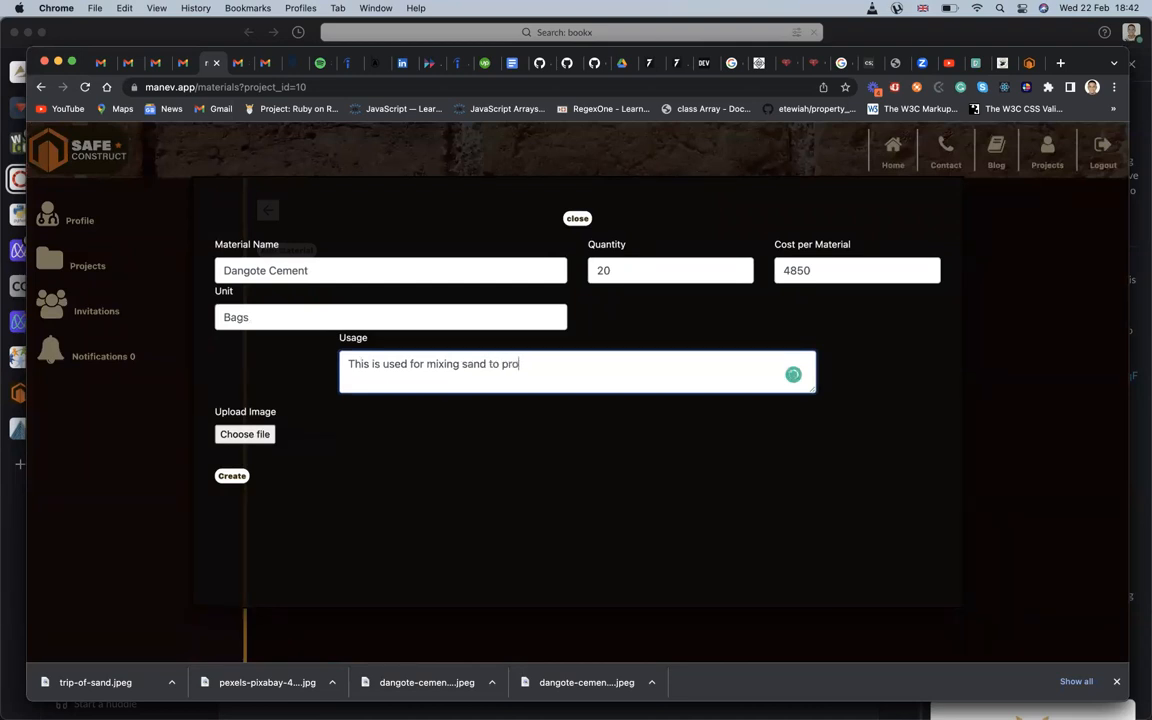
key(BackSpace)
key(BackSpace)
key(BackSpace)
key(BackSpace)
key(BackSpace)
key(BackSpace)
key(BackSpace)
text(and)
text(gravel to produce concrete )
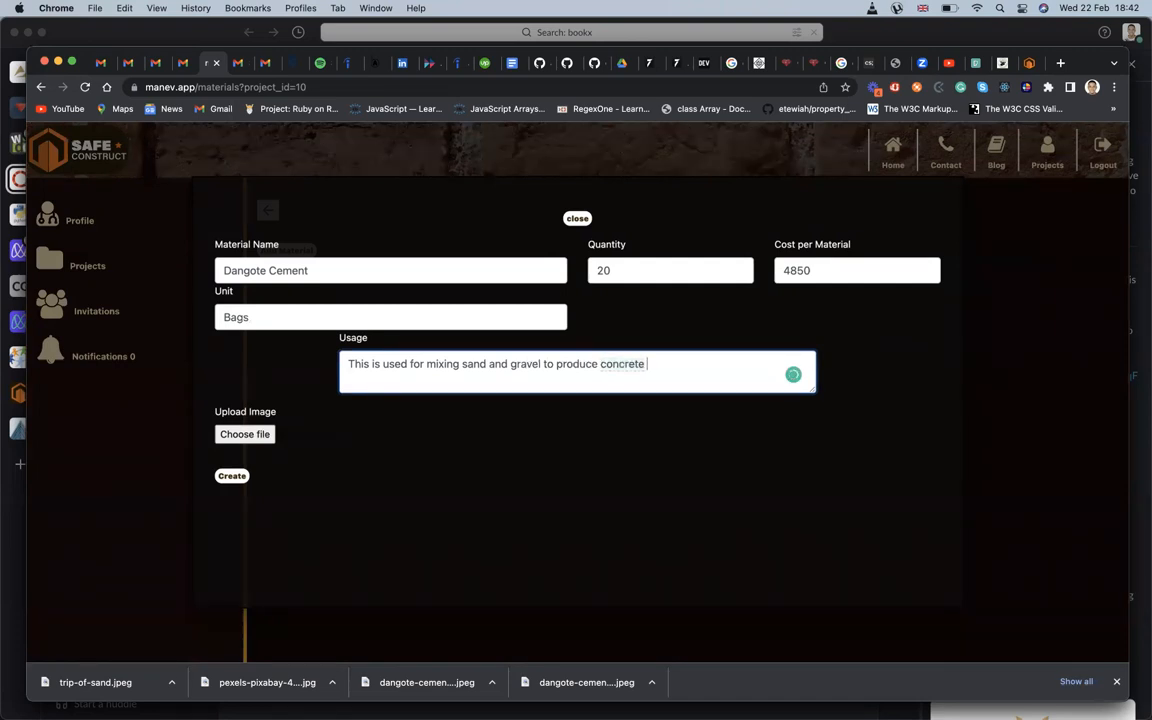
text(.)
key(BackSpace)
key(BackSpace)
text(.)
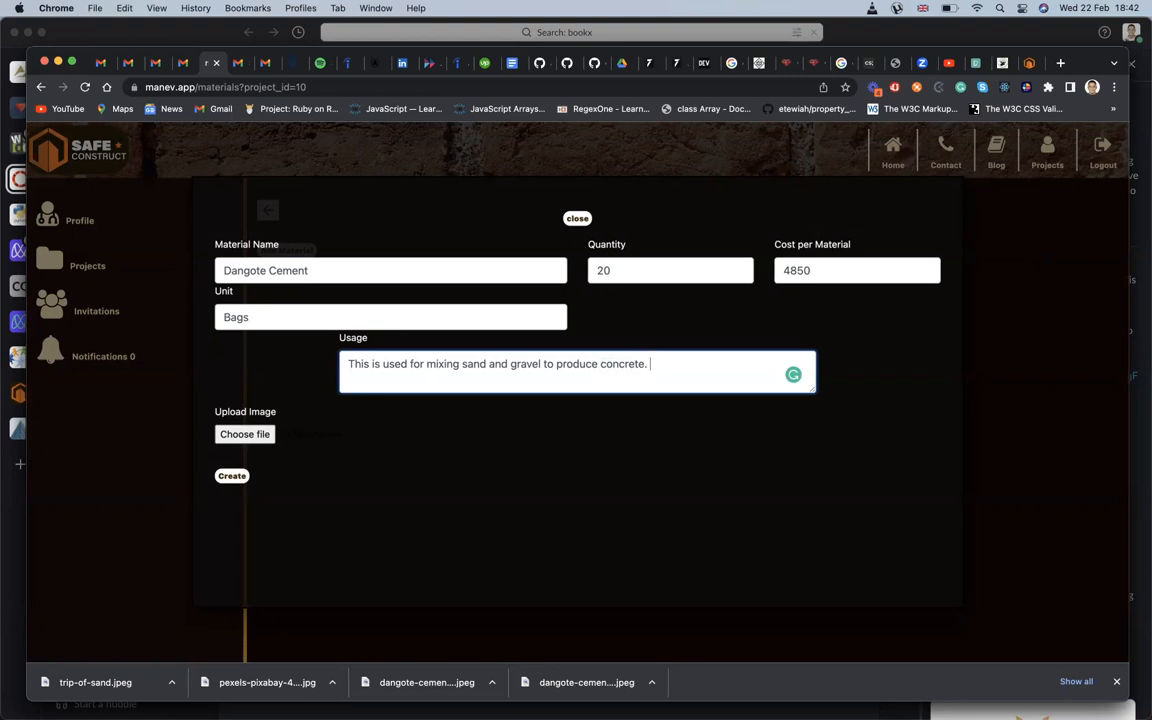
Browse for the material's image file in the books folder inside Documents
click(257, 440)
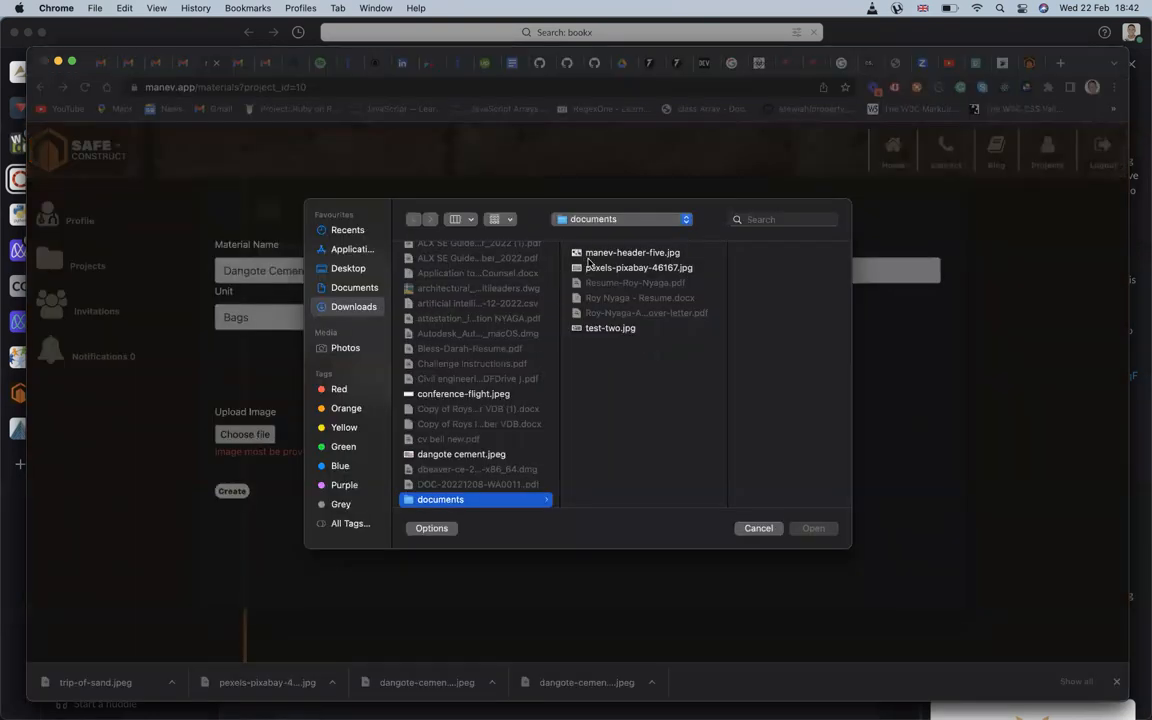
click(602, 328)
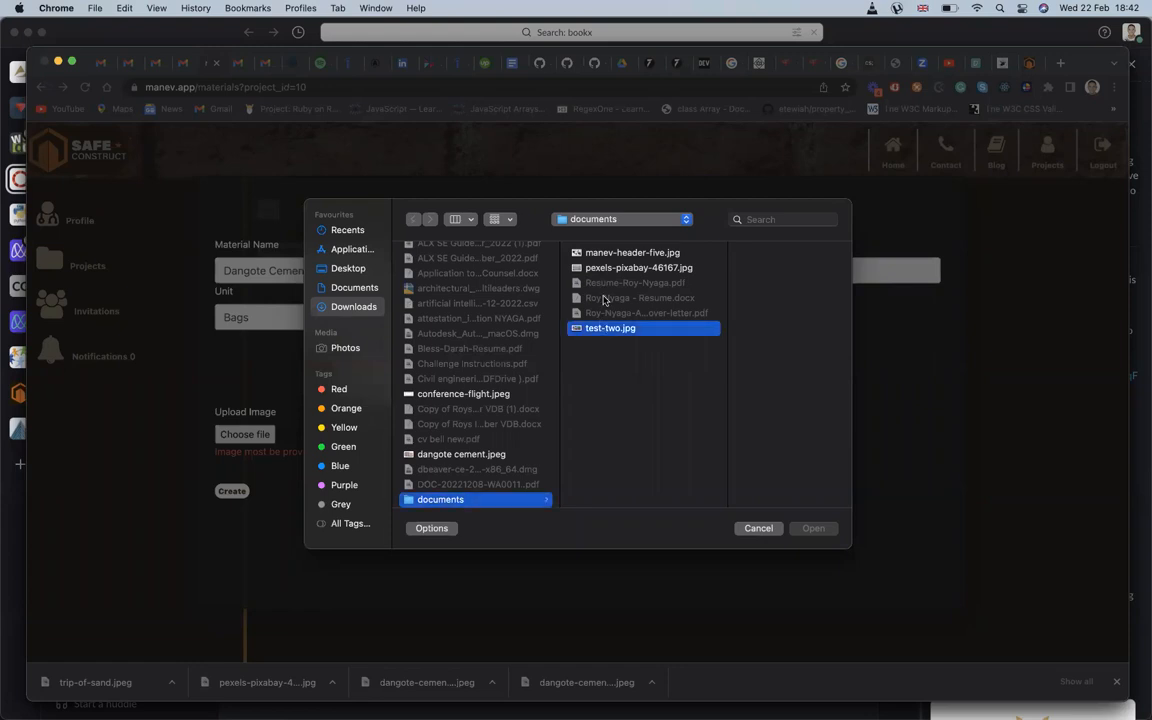
click(605, 253)
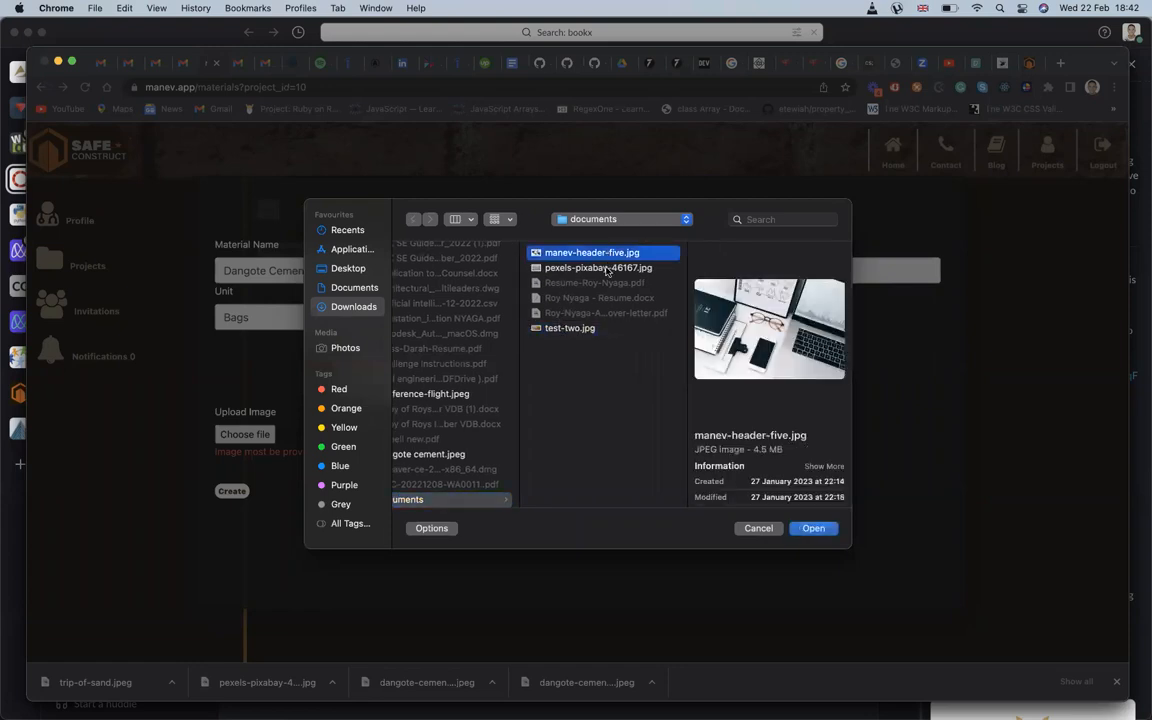
click(600, 268)
click(354, 287)
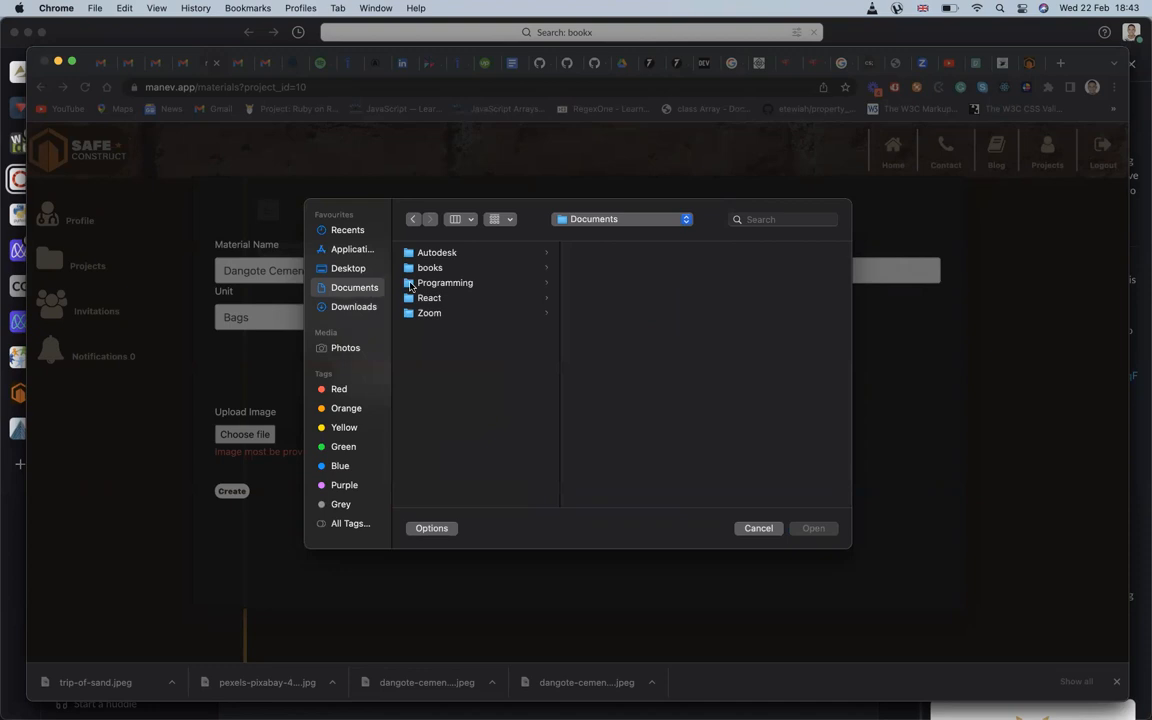
click(432, 270)
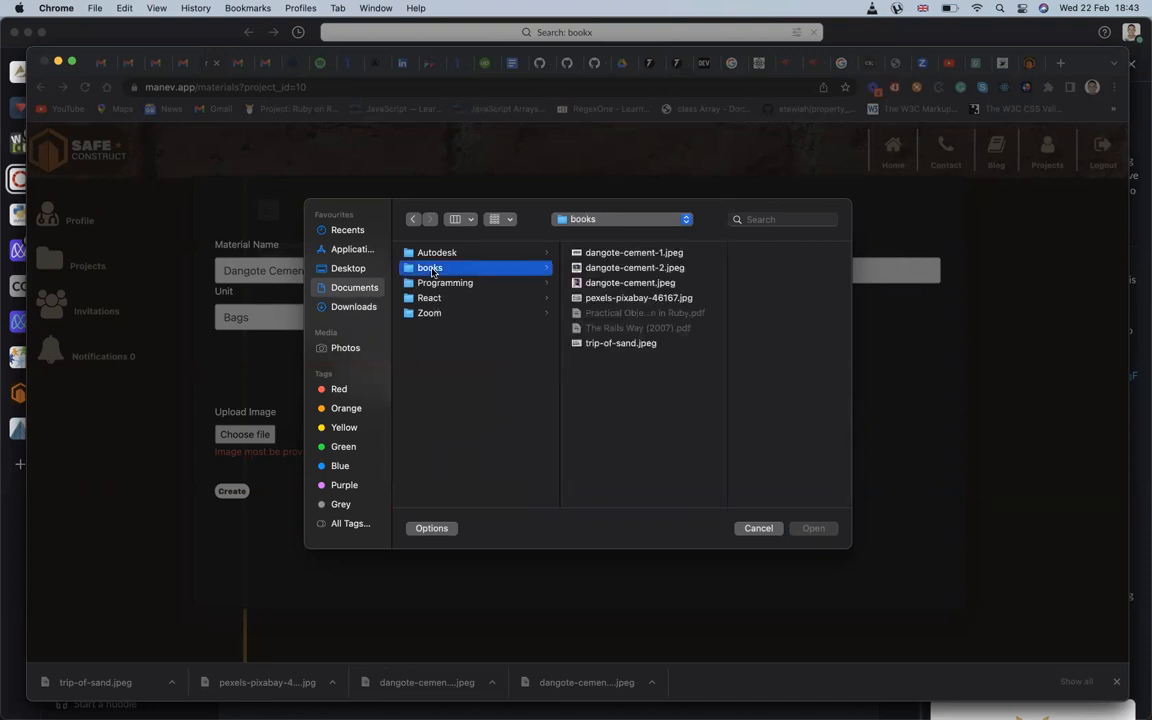
Preview the Dangote cement pictures and load dangote-cement-2.jpeg as the material's image
click(625, 268)
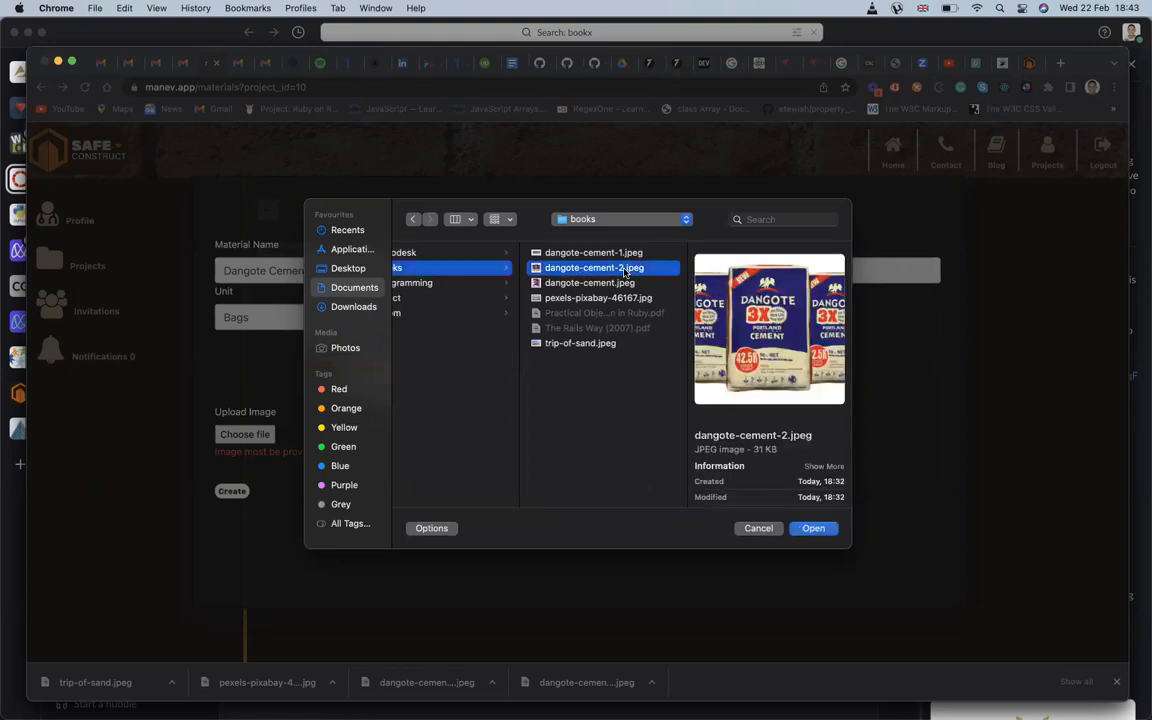
click(627, 285)
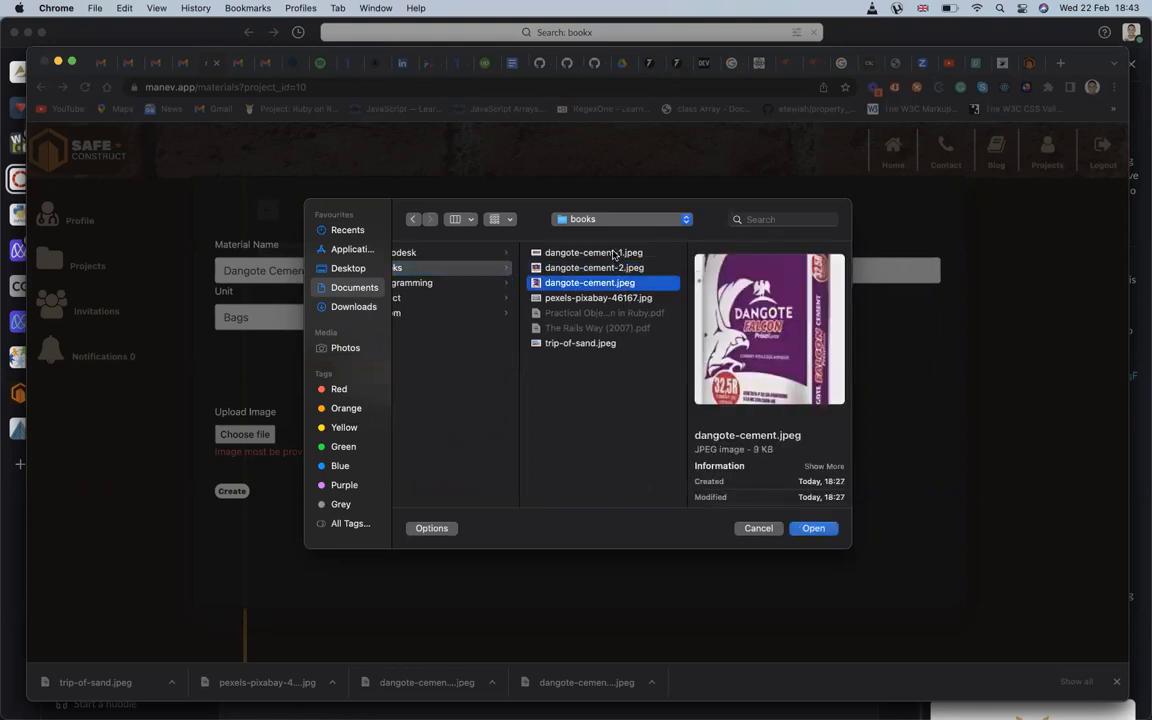
click(614, 255)
click(617, 270)
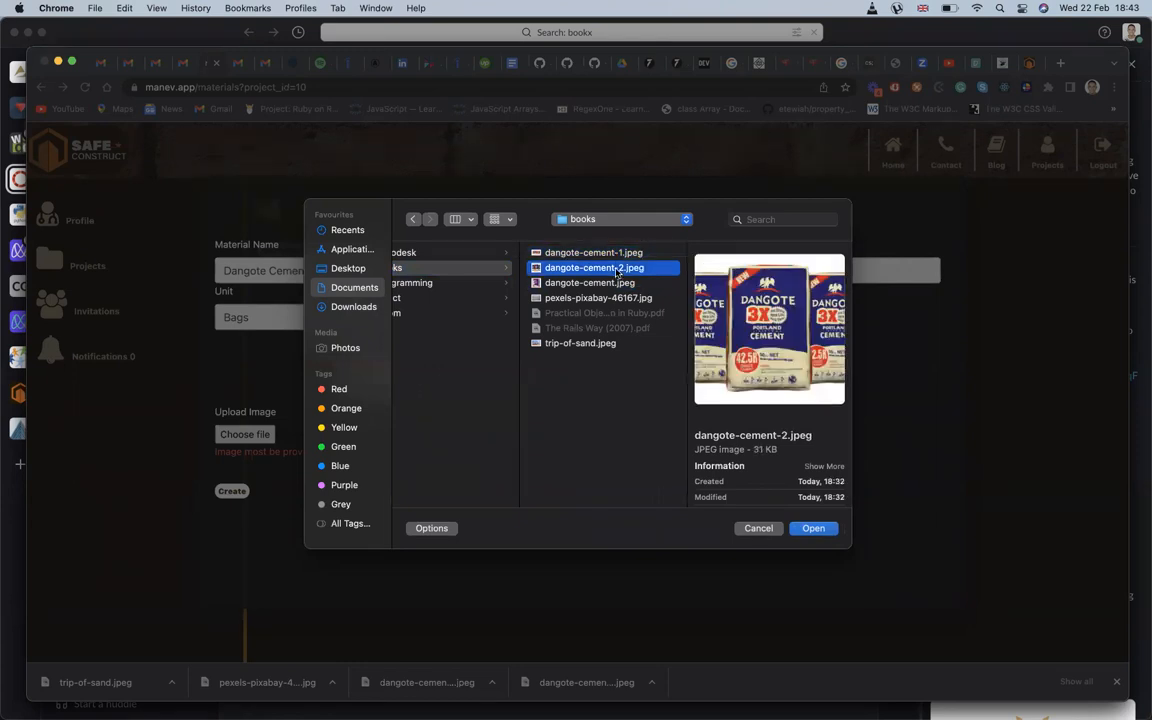
click(615, 285)
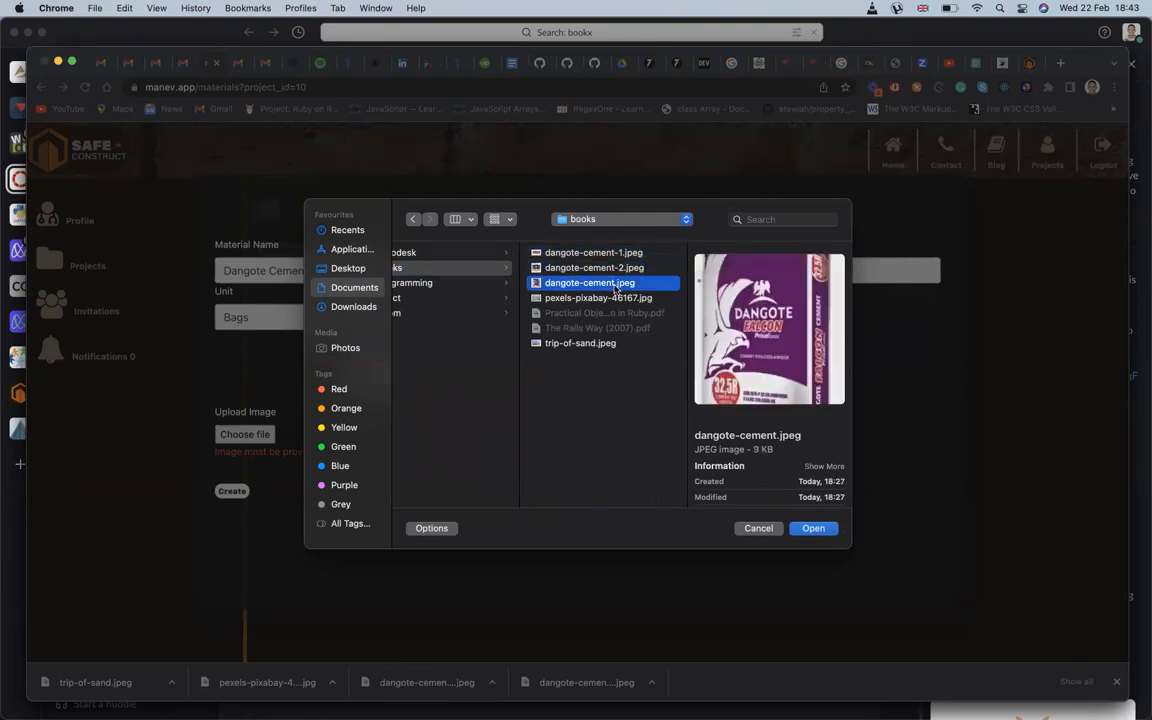
click(617, 268)
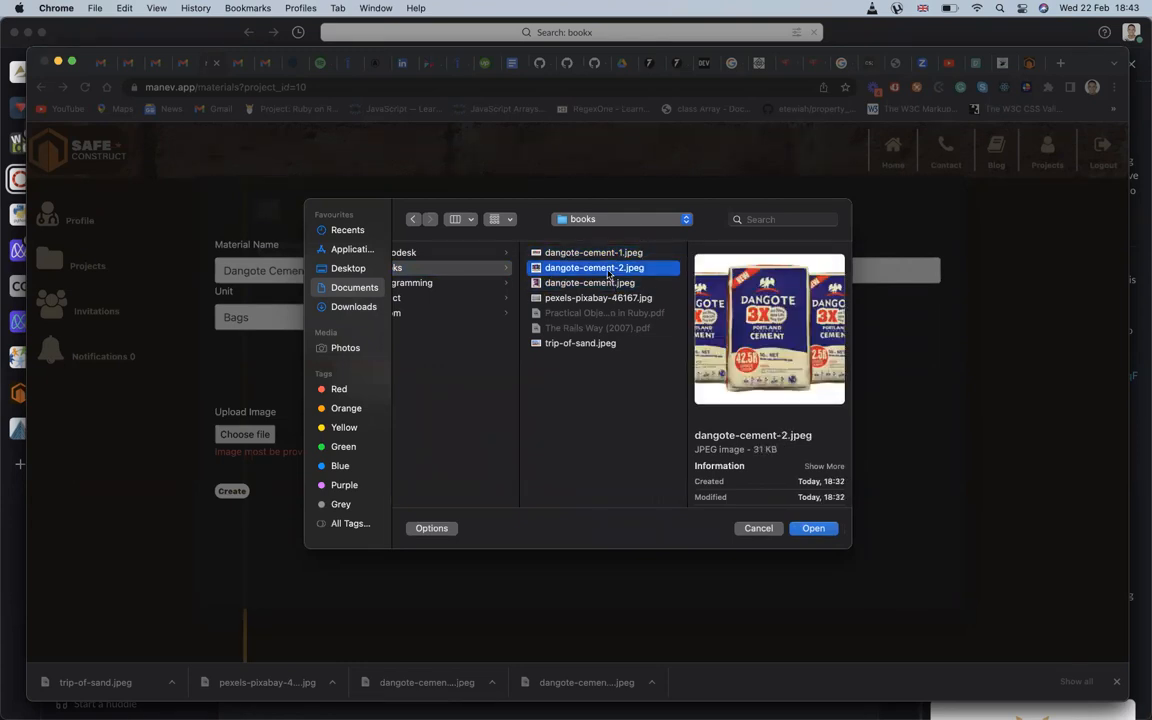
click(810, 529)
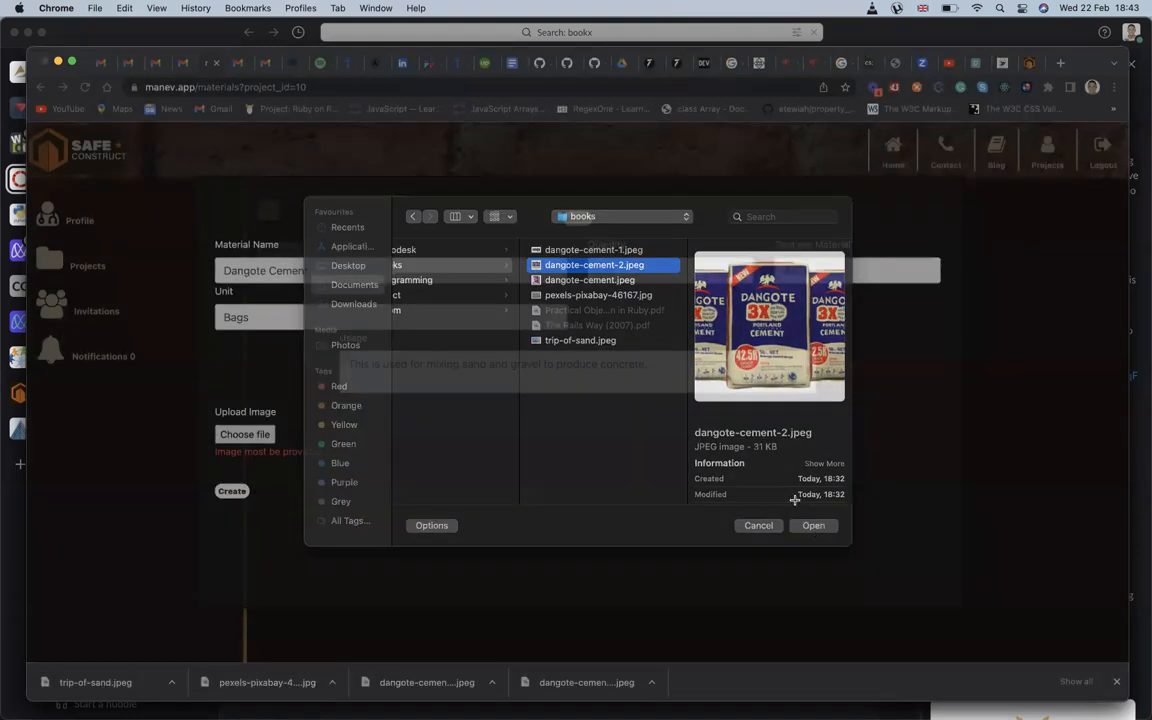
Enlarge and reposition the image's crop area to cover most of the cement bags, and create the material
scroll(699, 380, down, 2)
scroll(699, 380, down, 2)
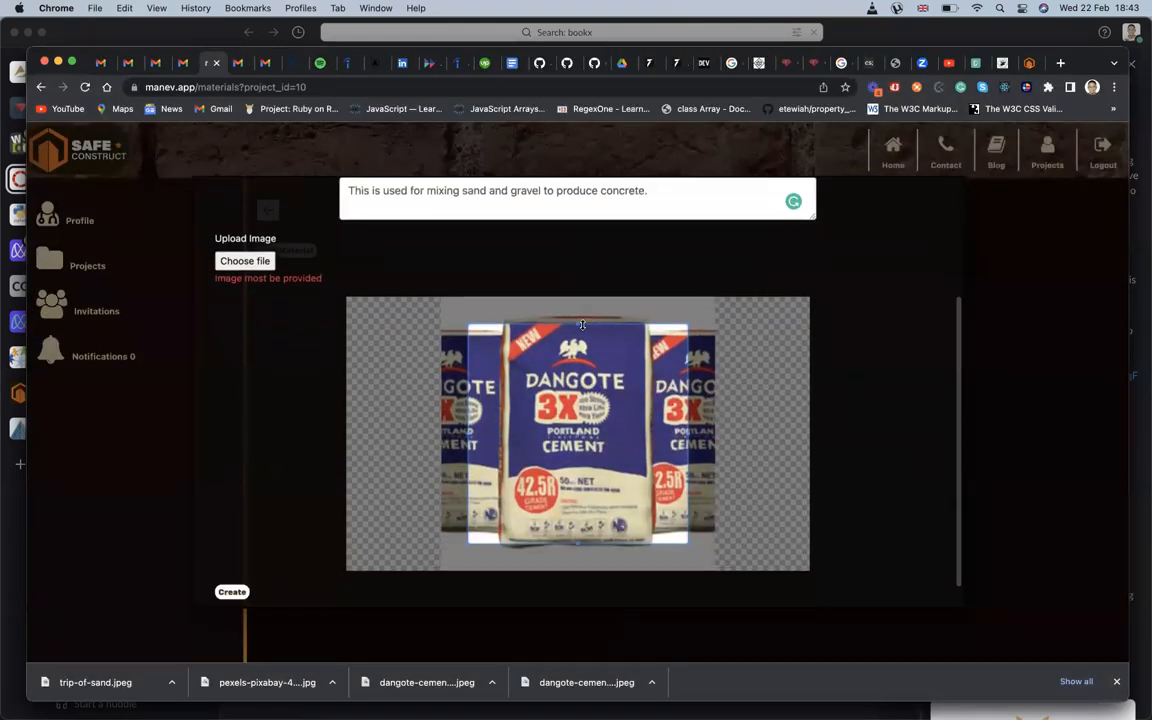
drag(576, 325, 572, 295)
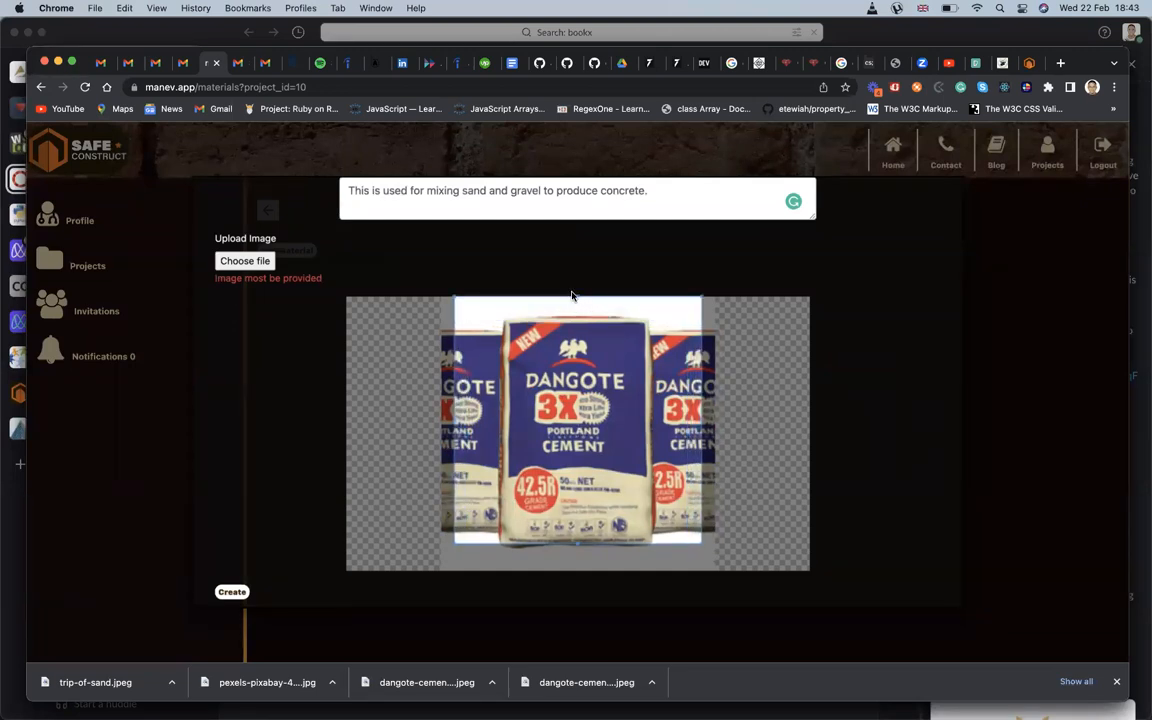
scroll(577, 368, down, 3)
scroll(577, 368, up, 3)
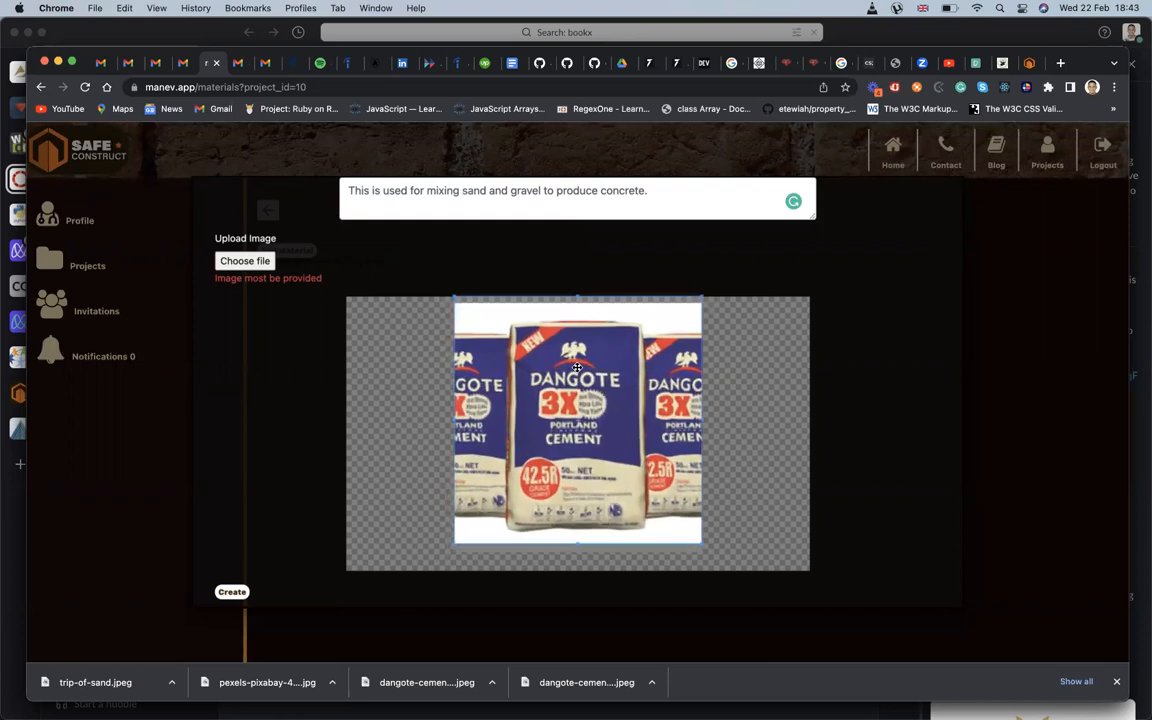
scroll(577, 368, down, 1)
scroll(577, 368, up, 2)
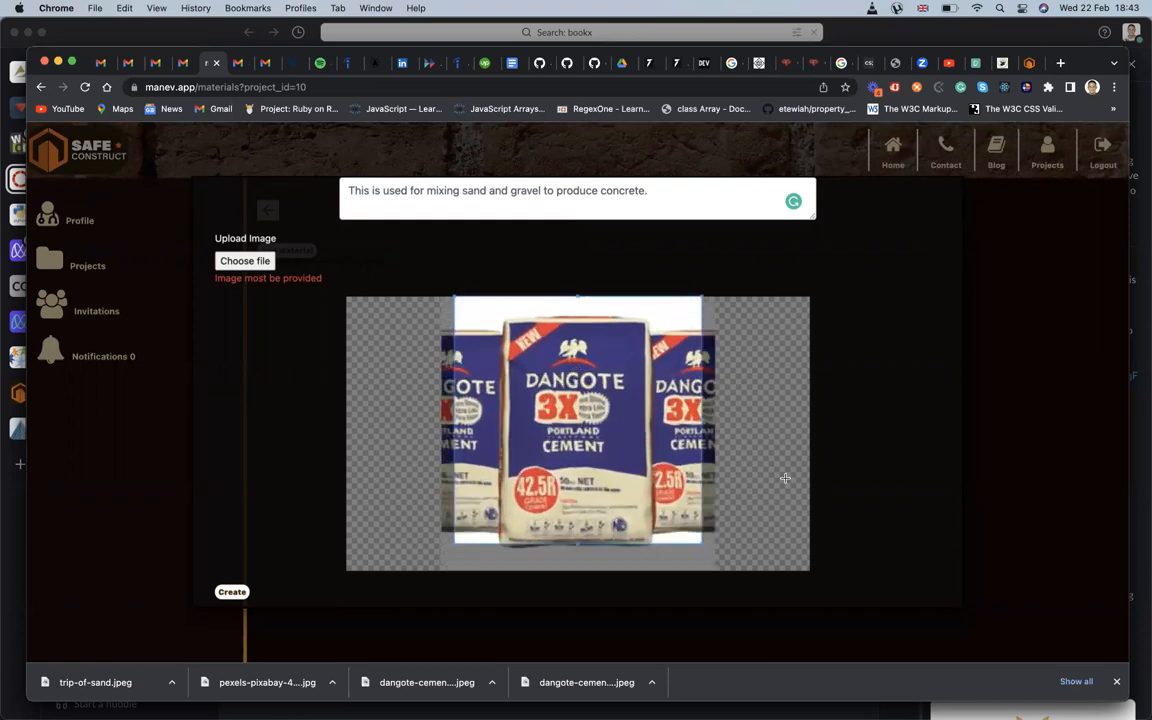
scroll(785, 478, down, 3)
scroll(785, 478, up, 3)
drag(601, 455, 601, 463)
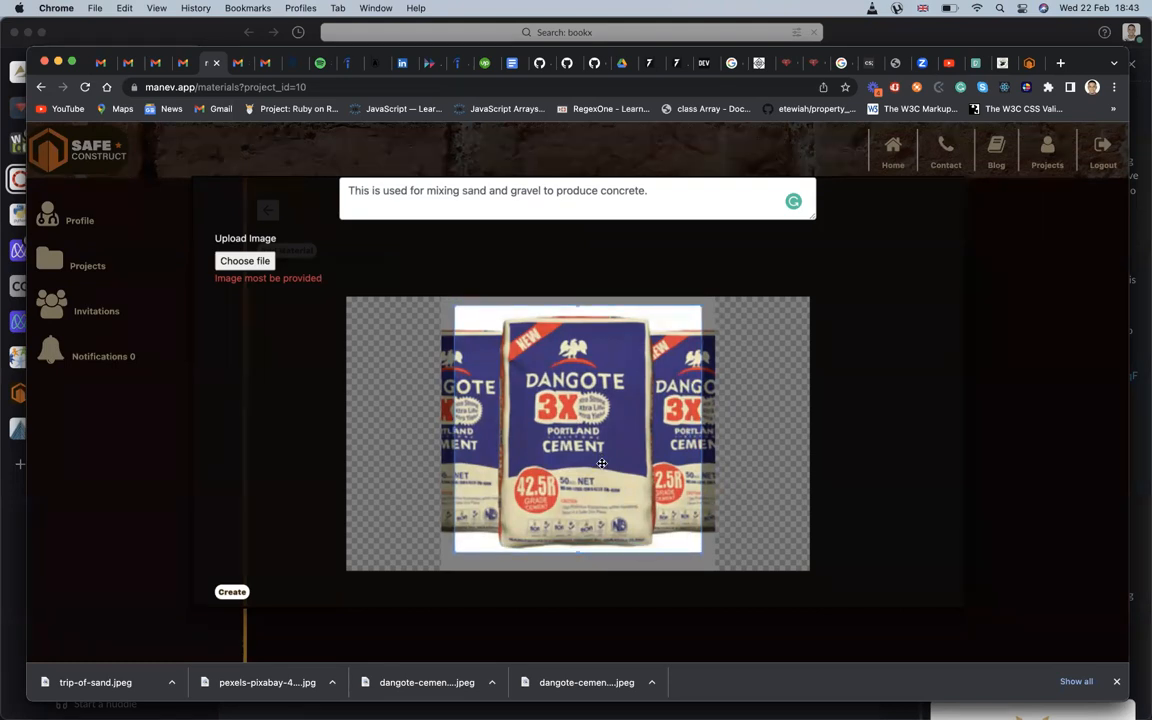
drag(702, 428, 644, 430)
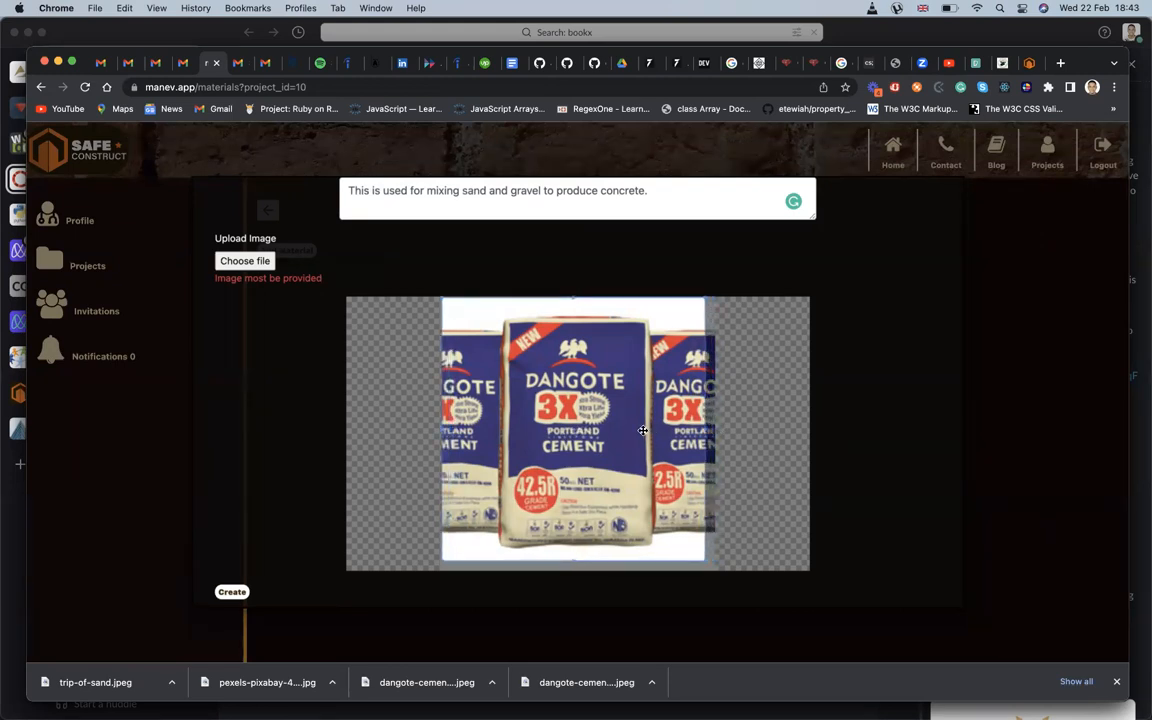
click(232, 592)
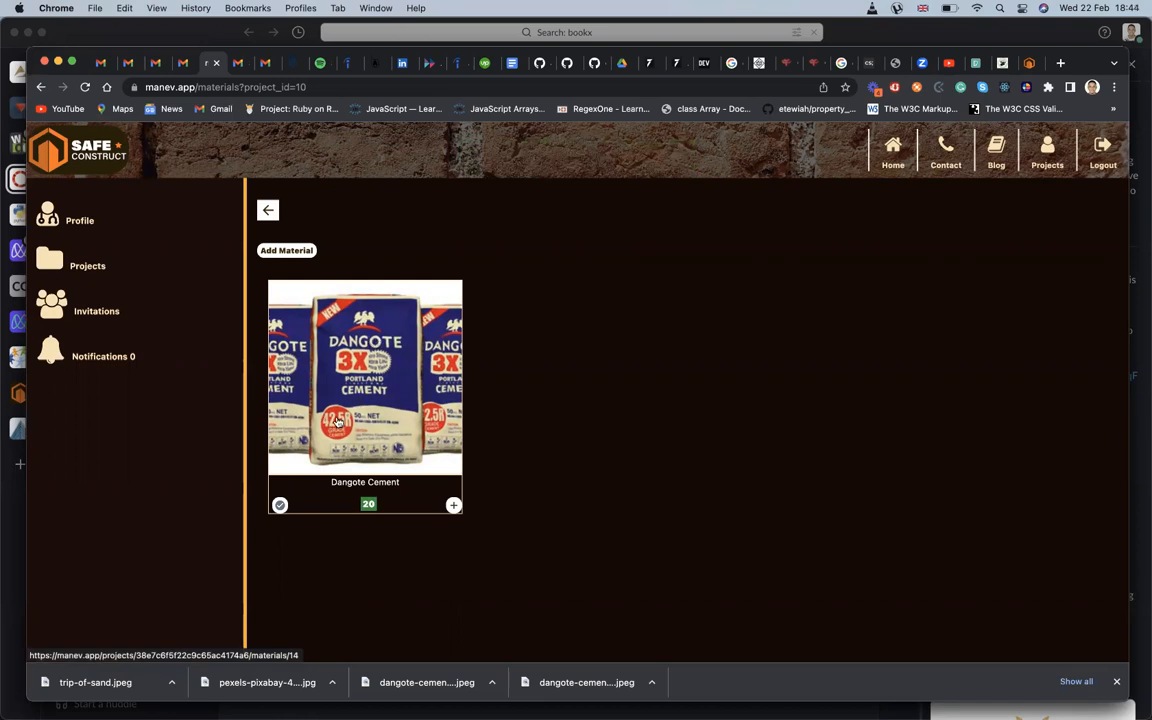
Start a new material named "Rode 12" with a quantity of 15 and a cost per material of 2000
click(297, 254)
click(297, 276)
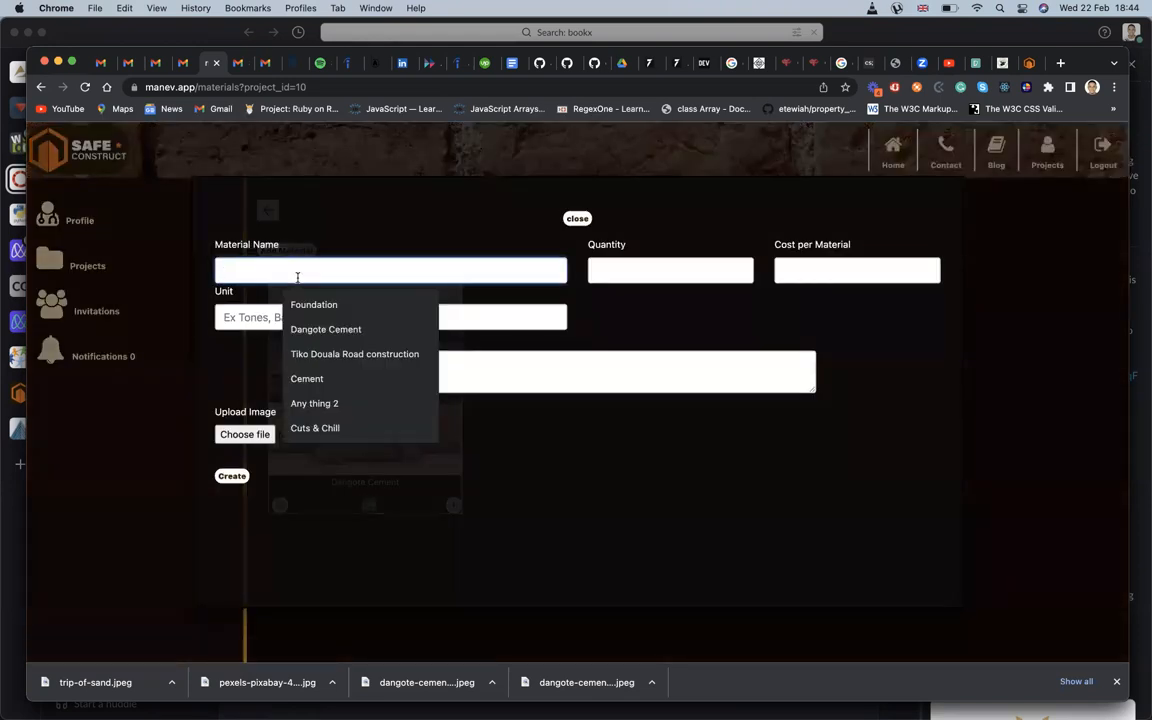
text(Rode)
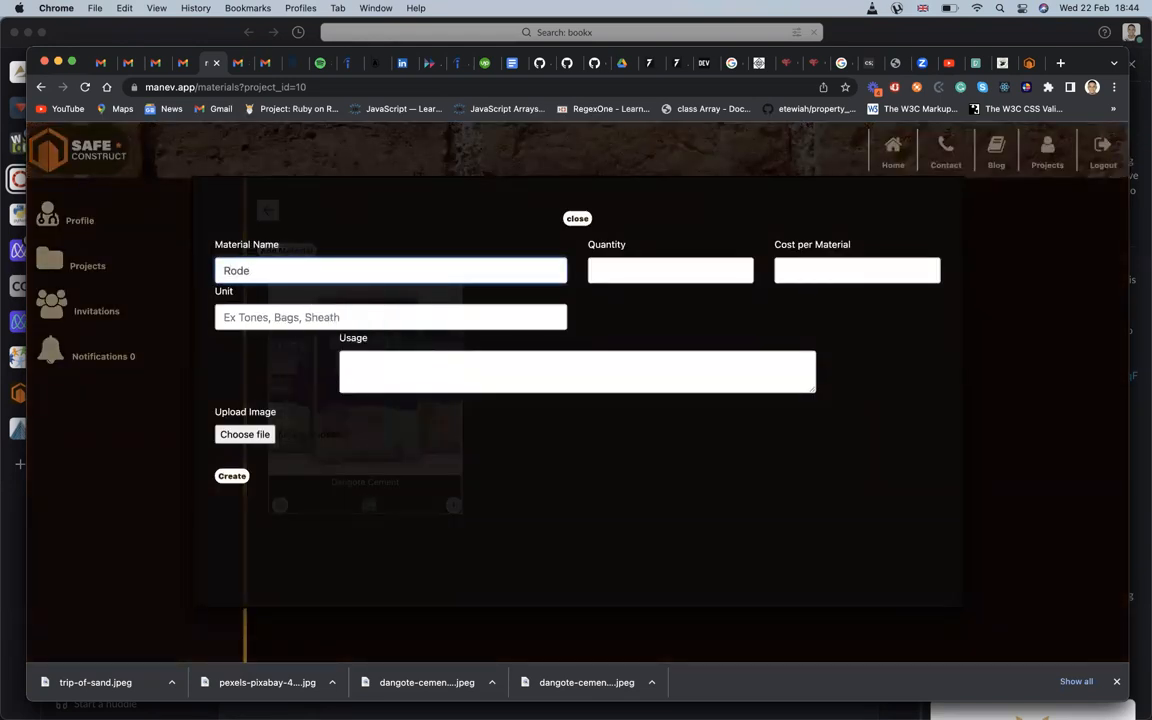
text( 12)
click(613, 270)
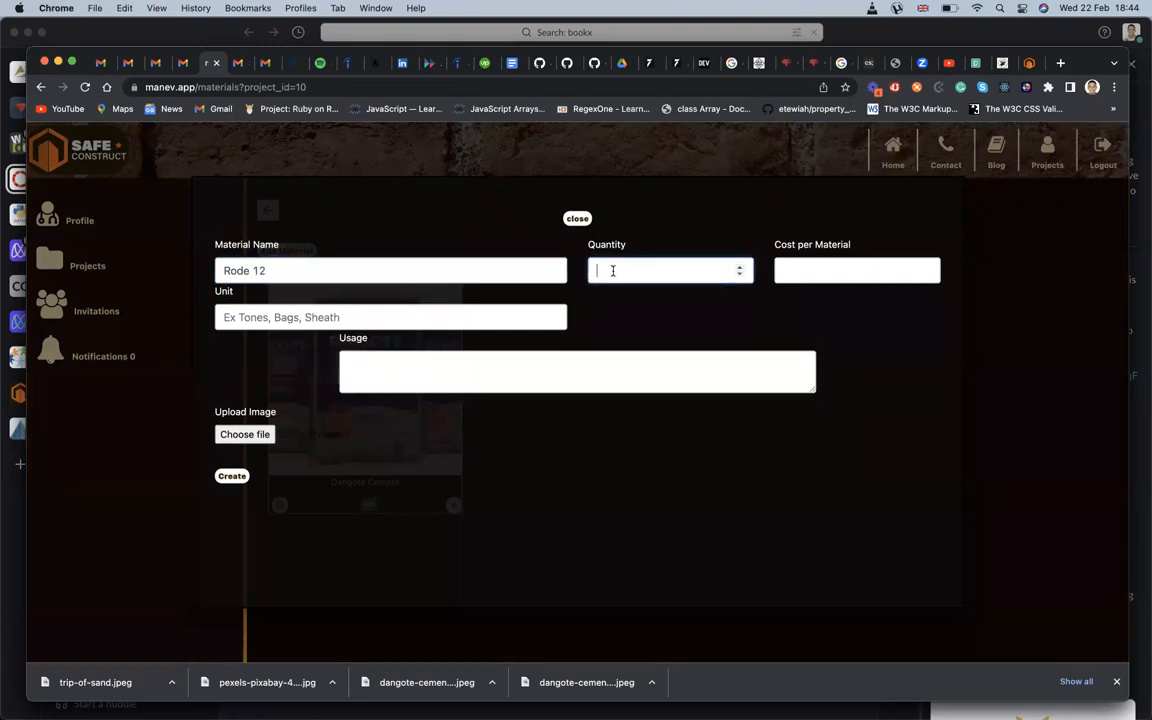
text(15)
click(835, 272)
text(2000)
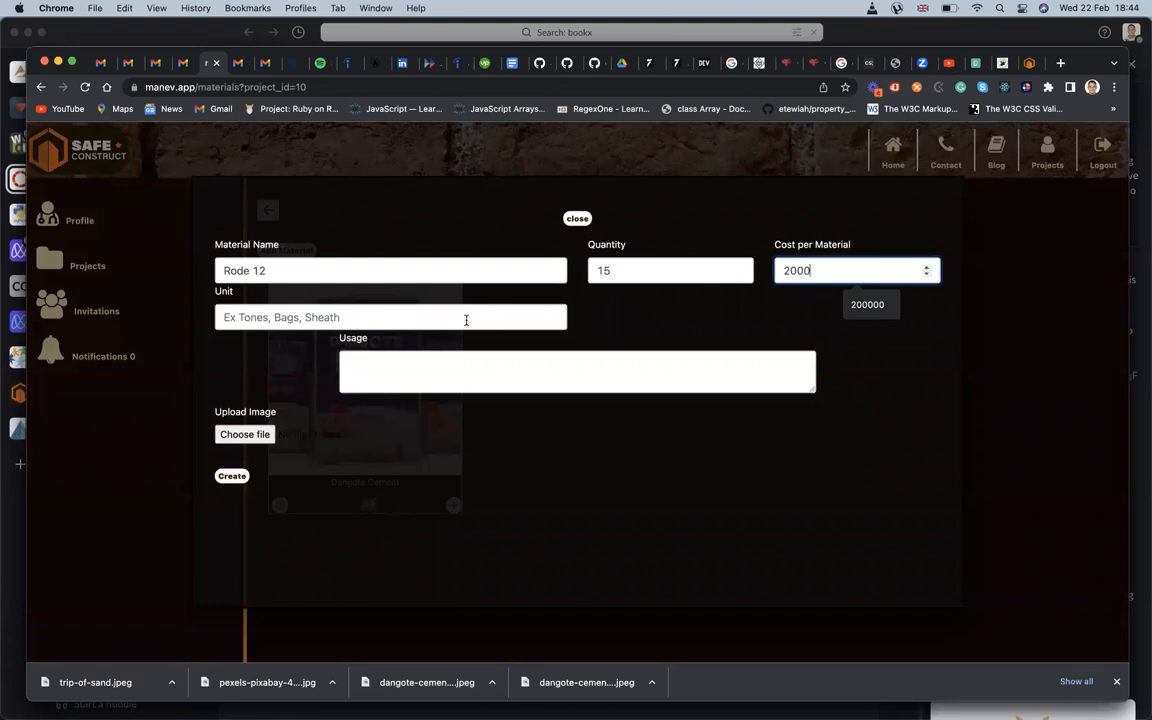
Set the material's unit to "sheath" and its usage to "Used for the building of pilars."
click(448, 321)
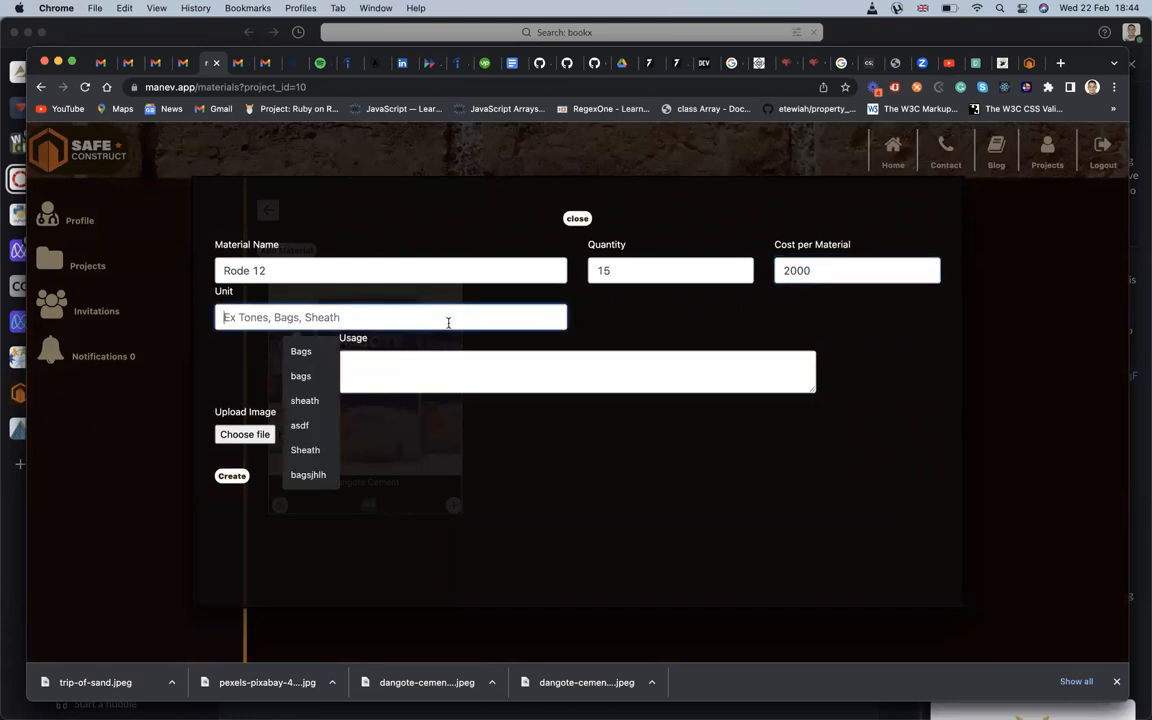
text(sheath)
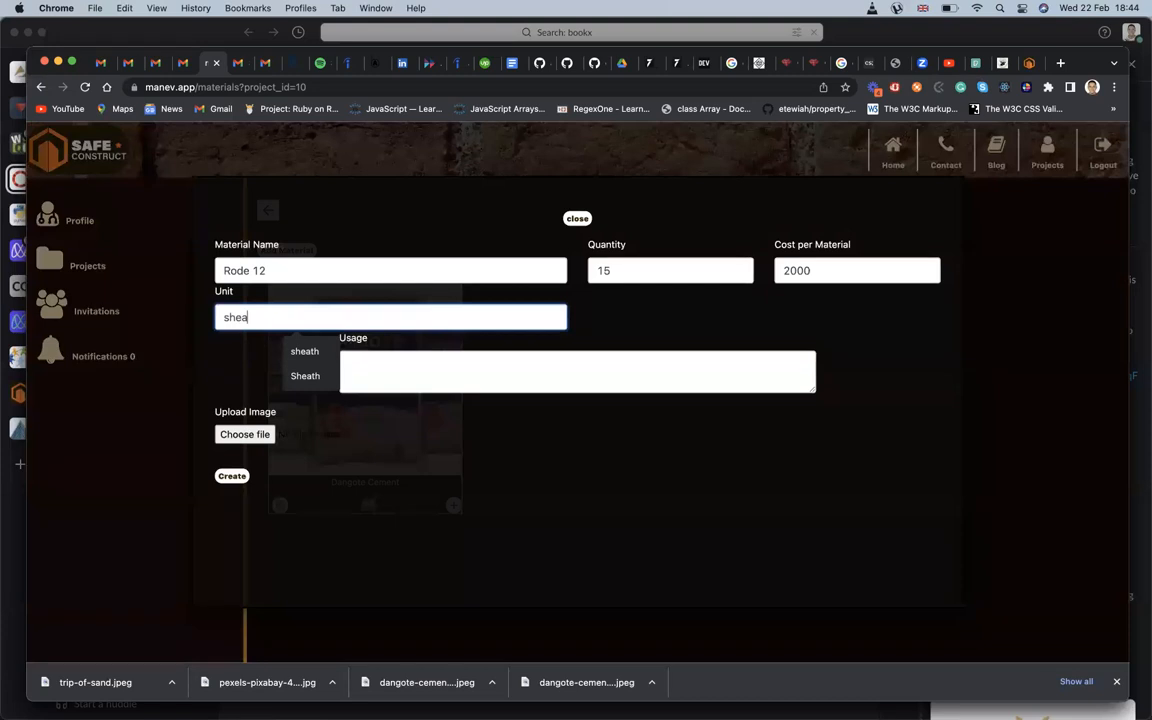
click(494, 376)
text(Use)
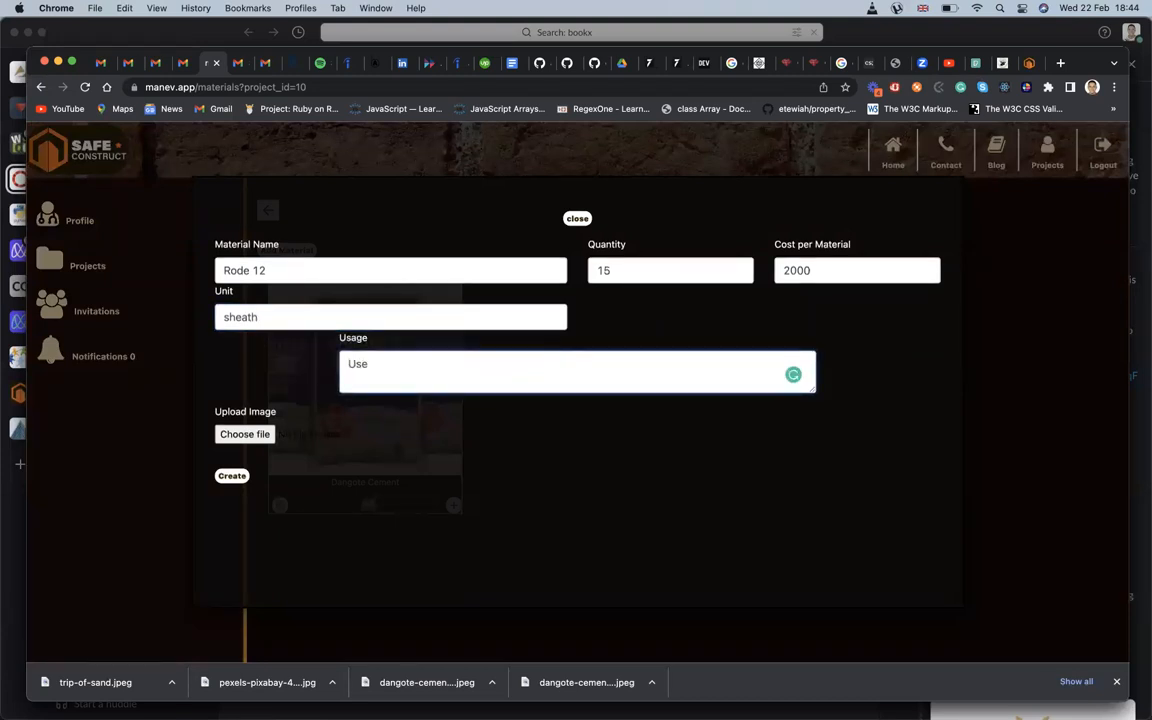
text(d t)
text(for the building)
text( of pilars.)
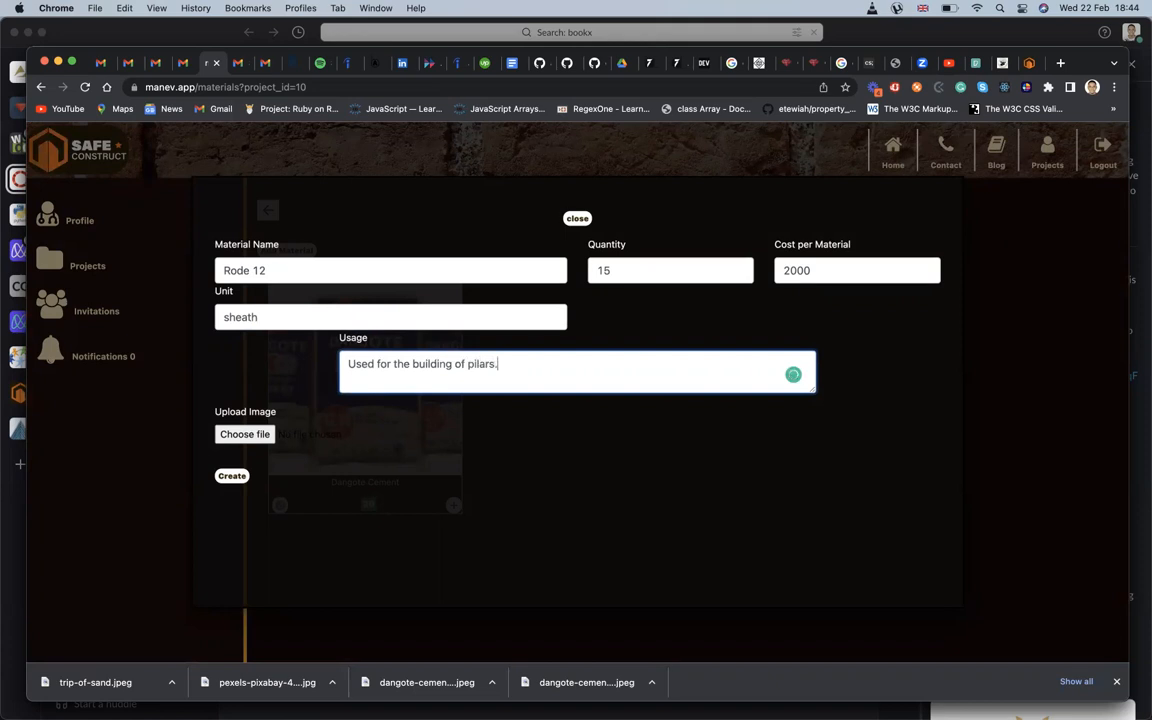
Load 02-material.jpeg from the Downloads folder as the image for the Rode 12 material
click(253, 438)
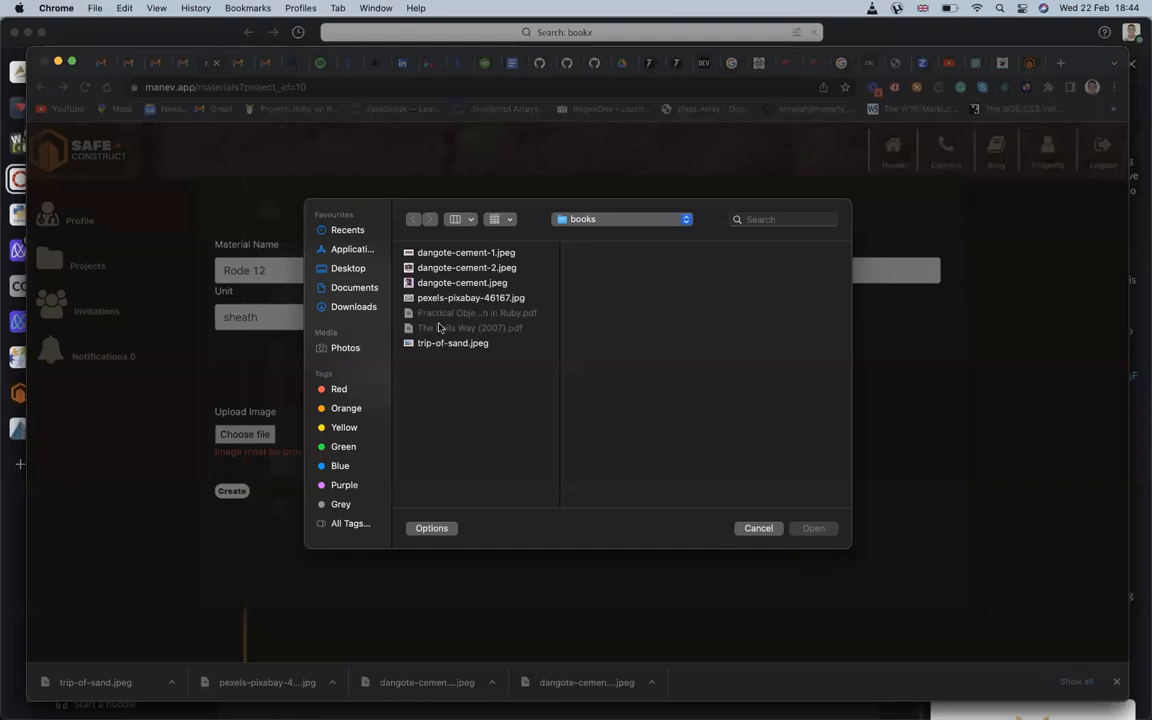
click(445, 299)
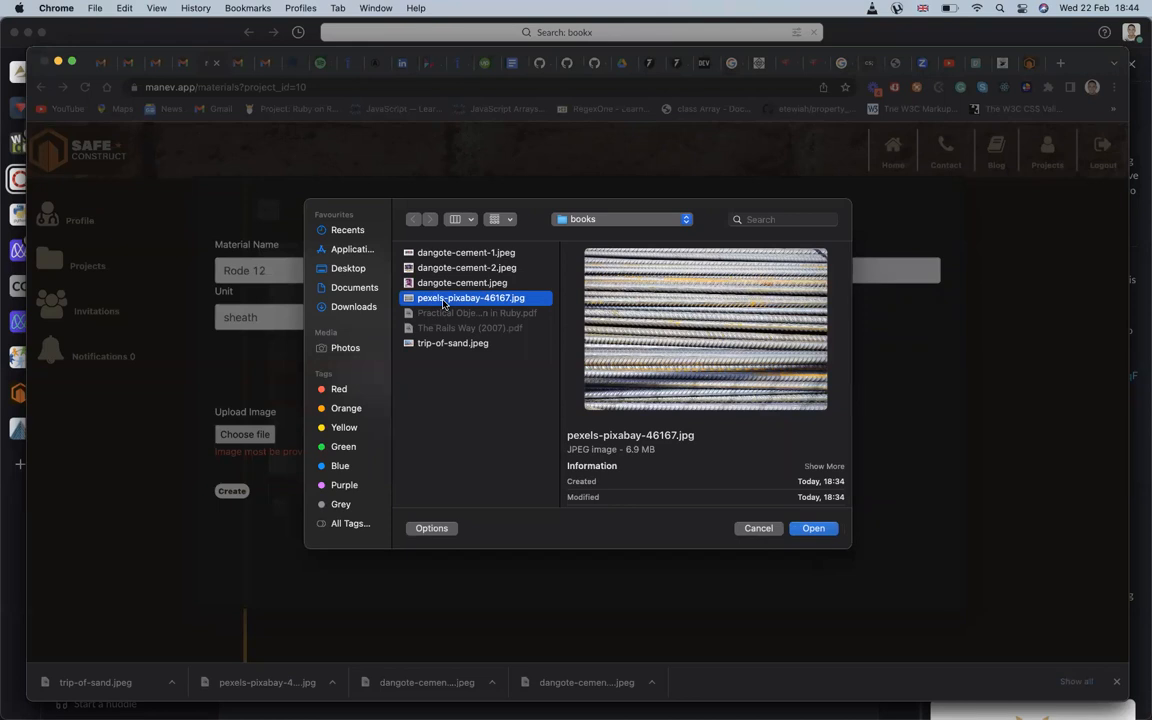
click(353, 307)
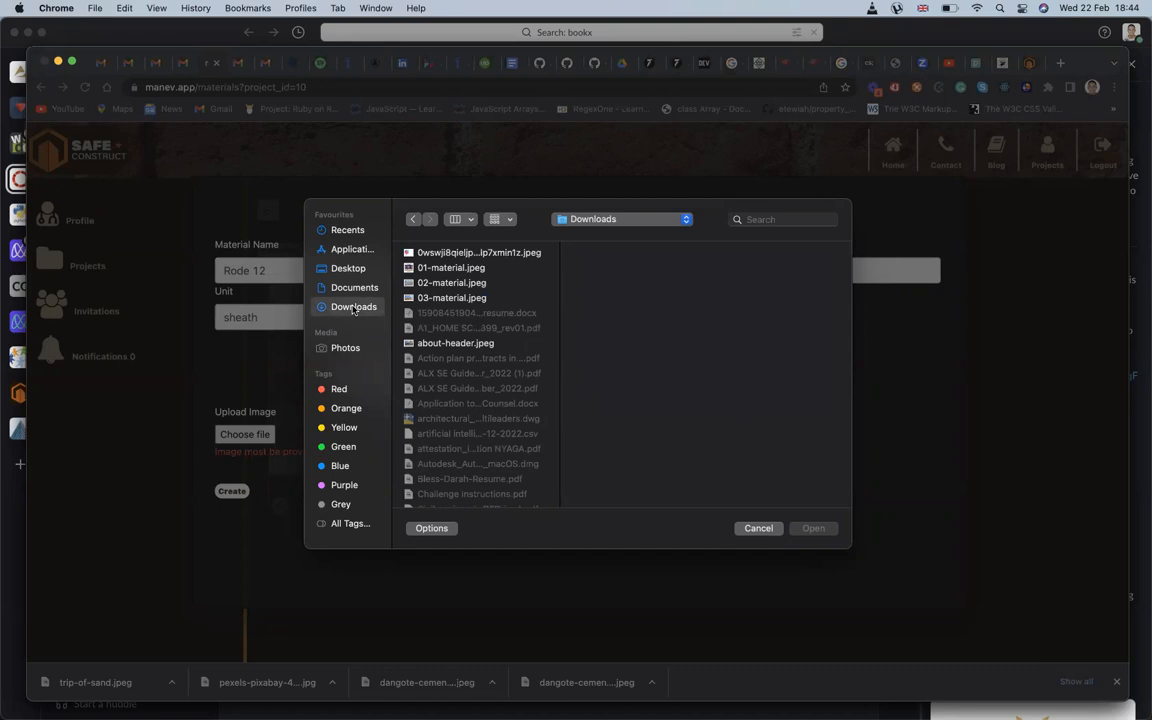
click(453, 284)
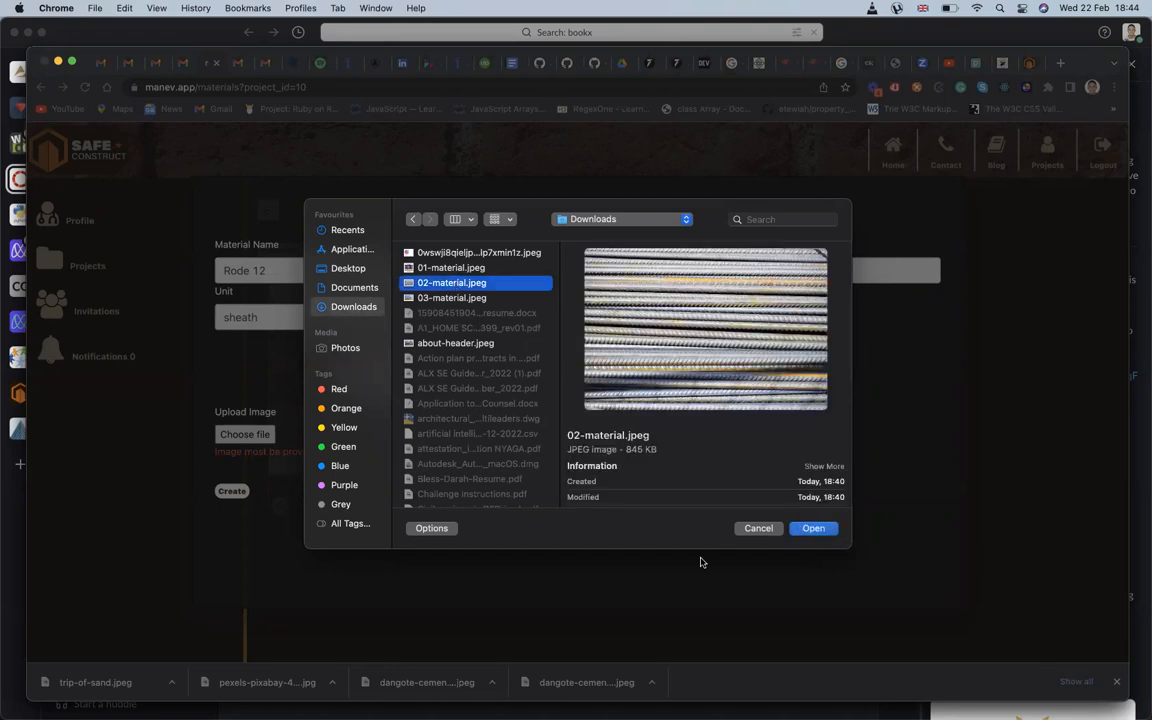
click(809, 532)
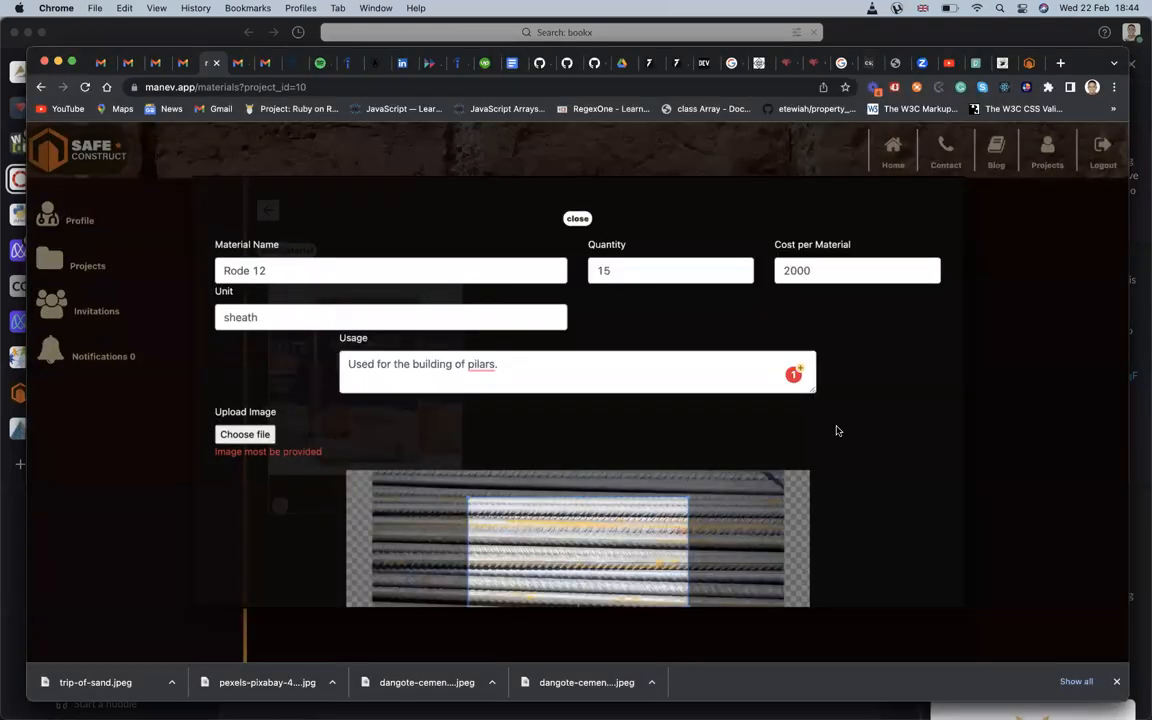
Enlarge the crop area to nearly the full height of the steel rods image, and create the material
scroll(837, 430, down, 5)
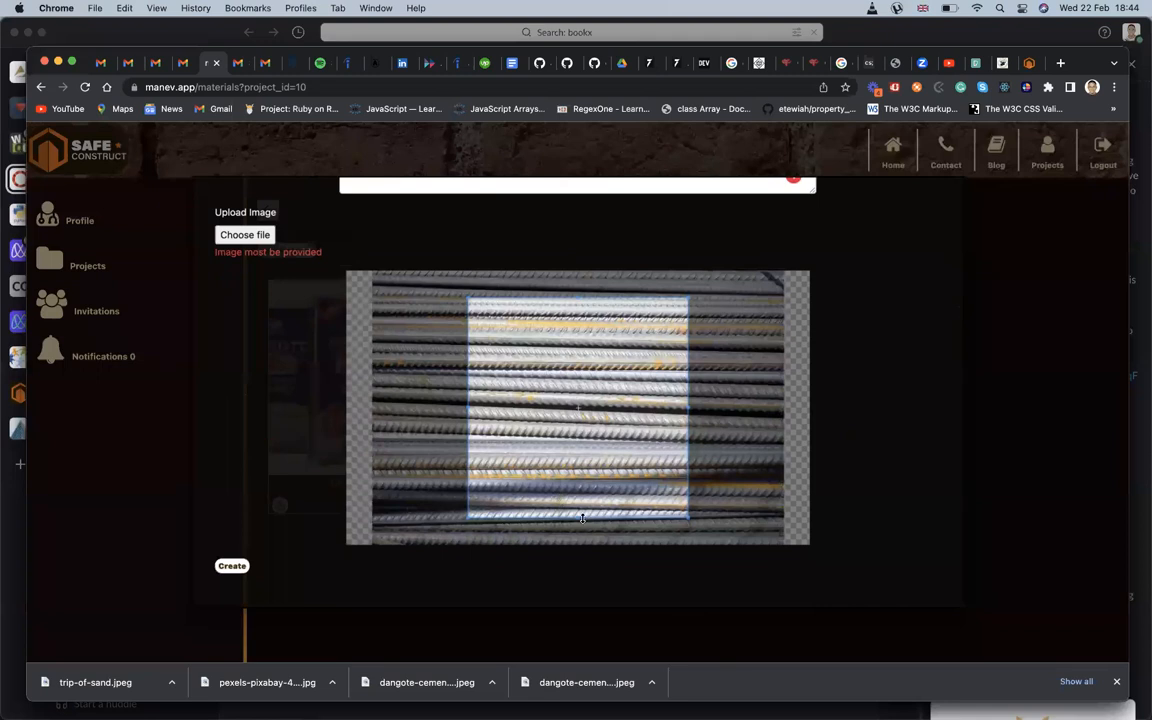
drag(578, 518, 580, 548)
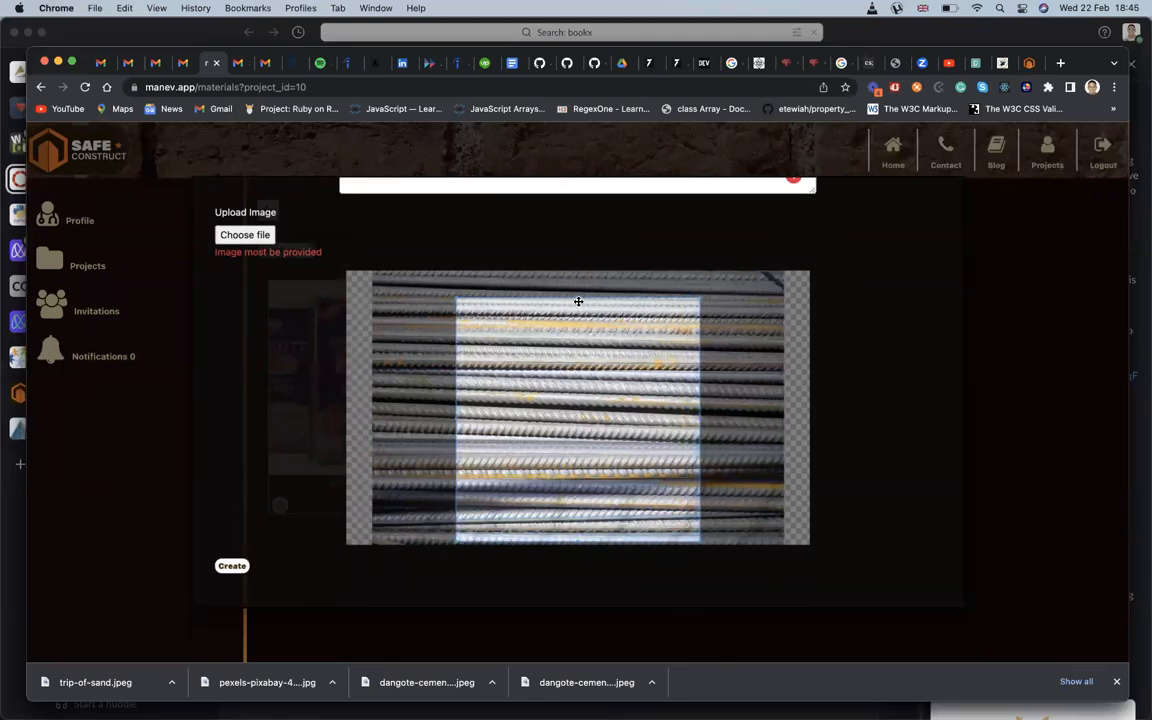
drag(577, 298, 576, 279)
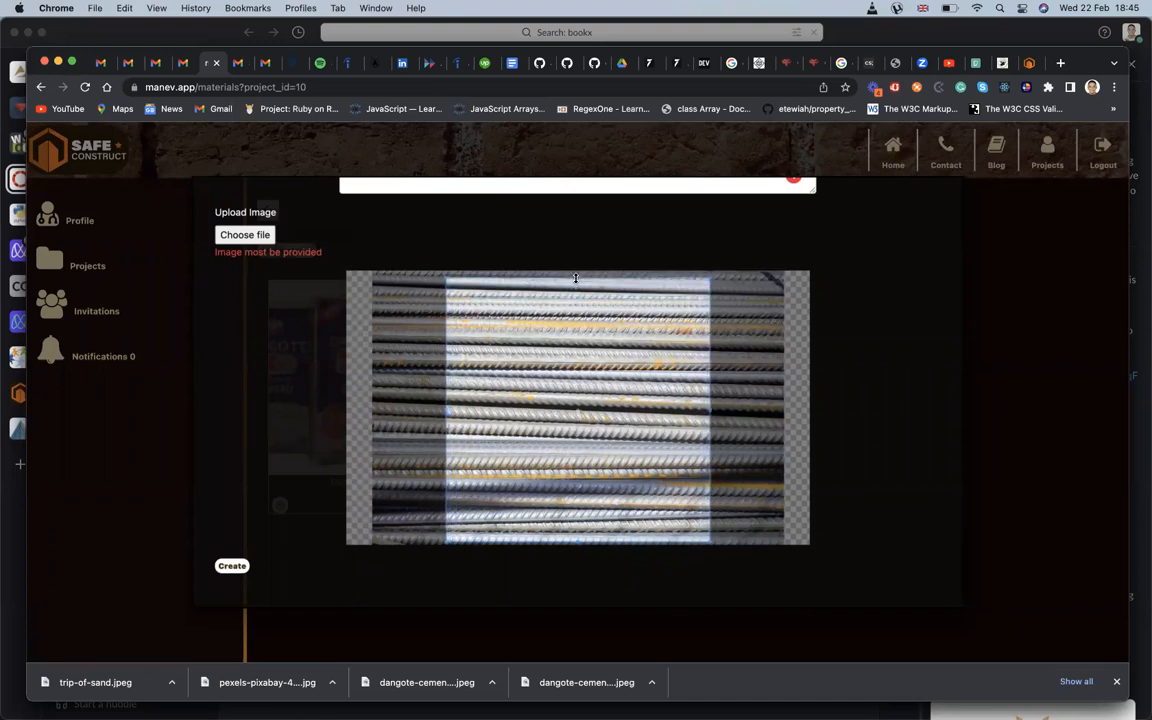
drag(565, 337, 563, 334)
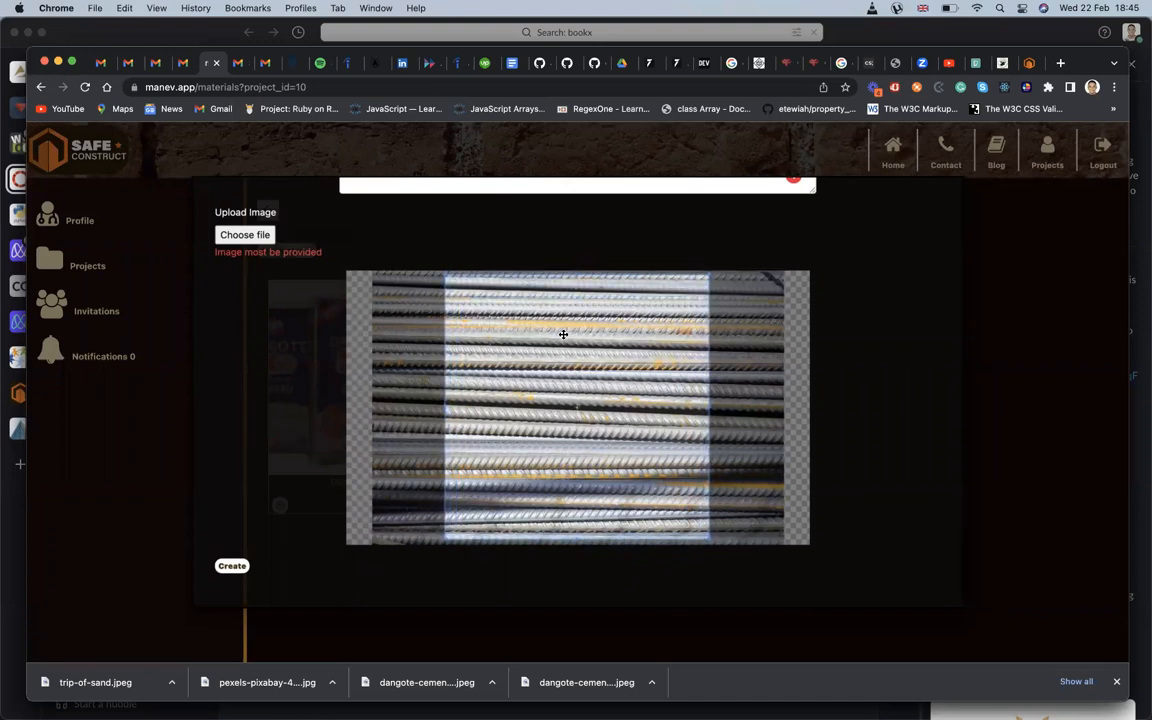
click(231, 565)
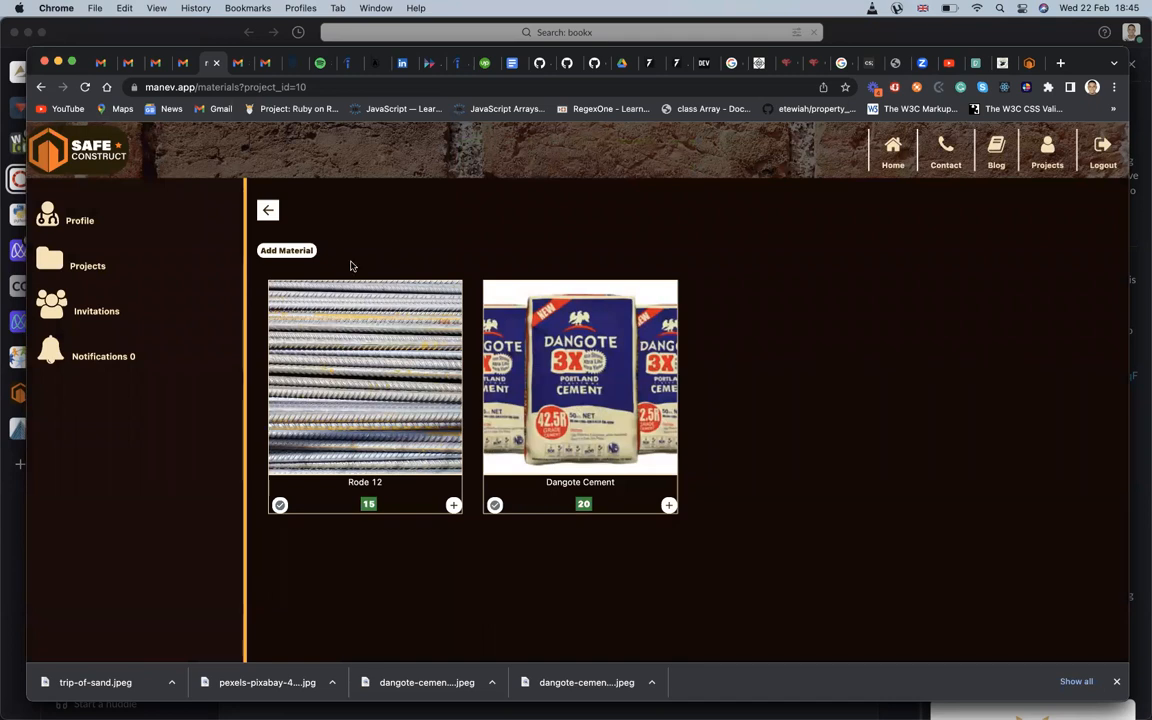
Start adding another material to the project, beginning with its name
click(289, 251)
click(329, 273)
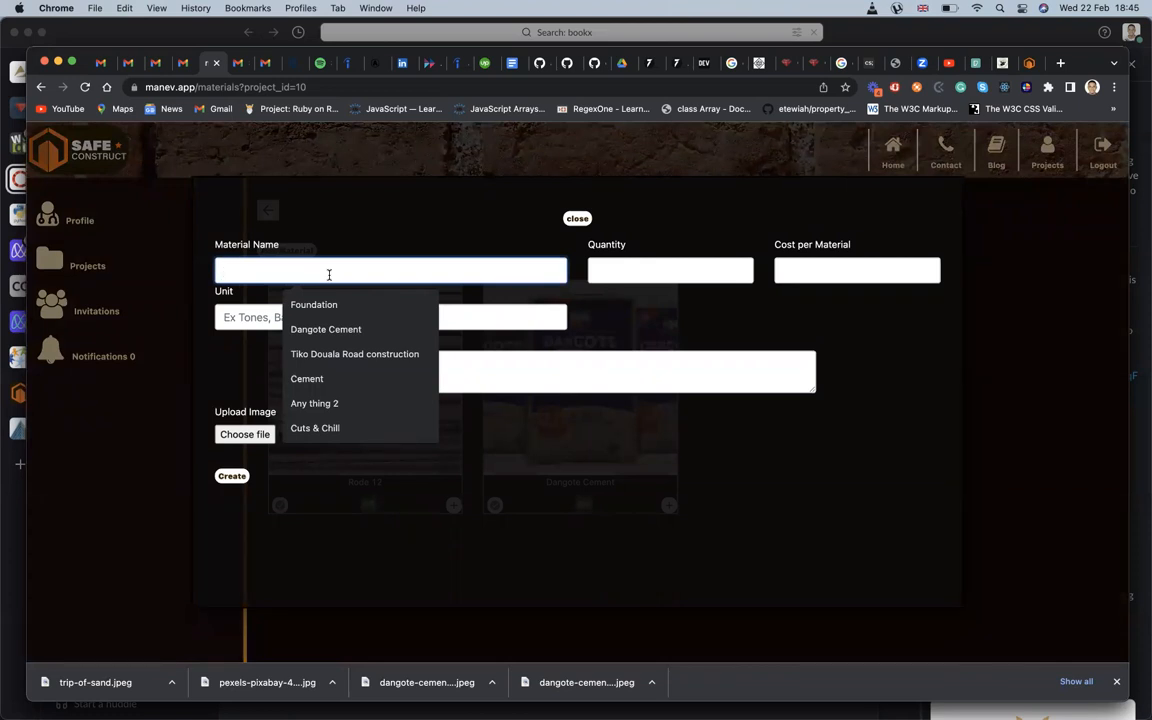
text(double)
key(BackSpace)
key(BackSpace)
key(BackSpace)
key(BackSpace)
key(BackSpace)
key(BackSpace)
text(on)
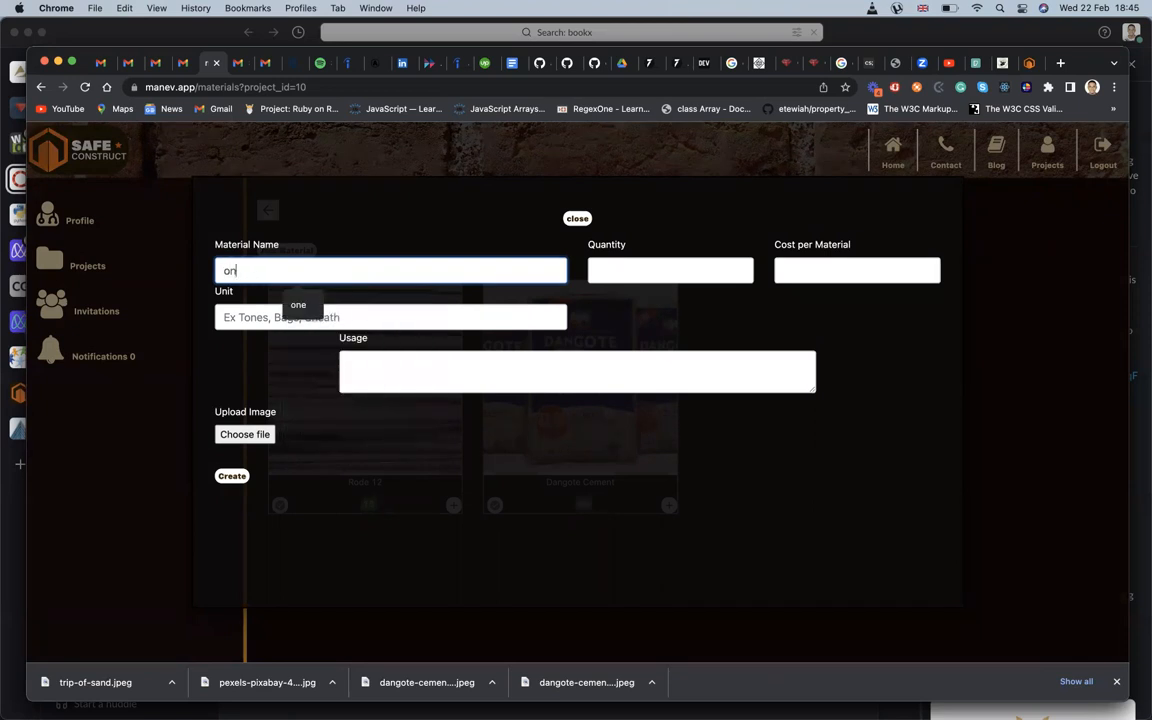
text(e trip of sand)
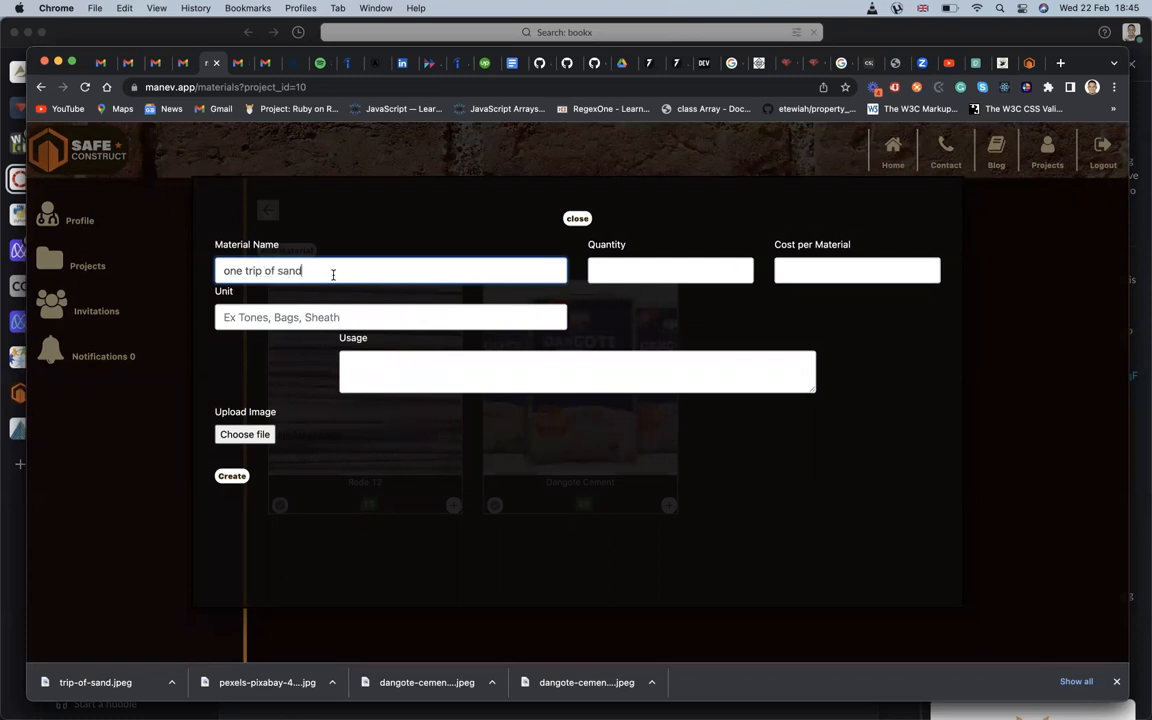
key(BackSpace)
key(BackSpace)
key(BackSpace)
key(BackSpace)
key(BackSpace)
key(BackSpace)
key(BackSpace)
key(BackSpace)
key(BackSpace)
key(BackSpace)
key(BackSpace)
key(BackSpace)
key(BackSpace)
key(BackSpace)
key(BackSpace)
key(BackSpace)
Name the new material "single load"
text(sign)
key(BackSpace)
key(BackSpace)
text(ngle load)
click(617, 275)
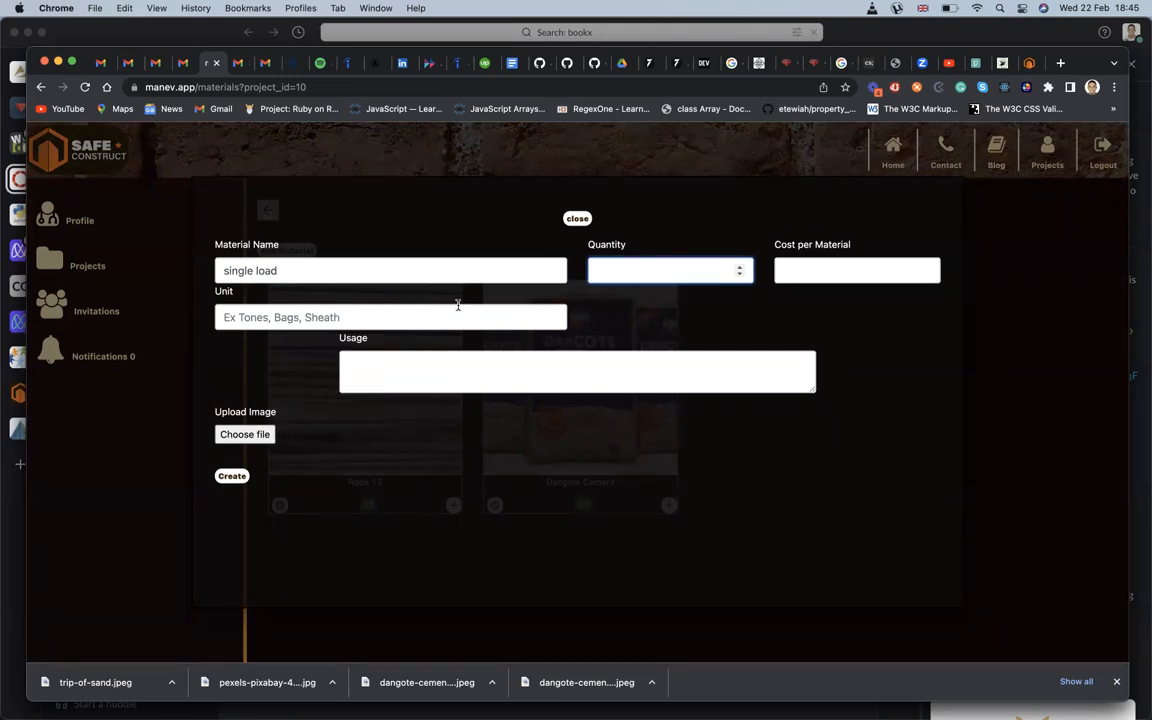
text(20000)
key(BackSpace)
key(BackSpace)
key(BackSpace)
key(BackSpace)
key(BackSpace)
Set the single load material's quantity to 5 and its cost per material to 20000
text(5)
click(810, 271)
text(20000)
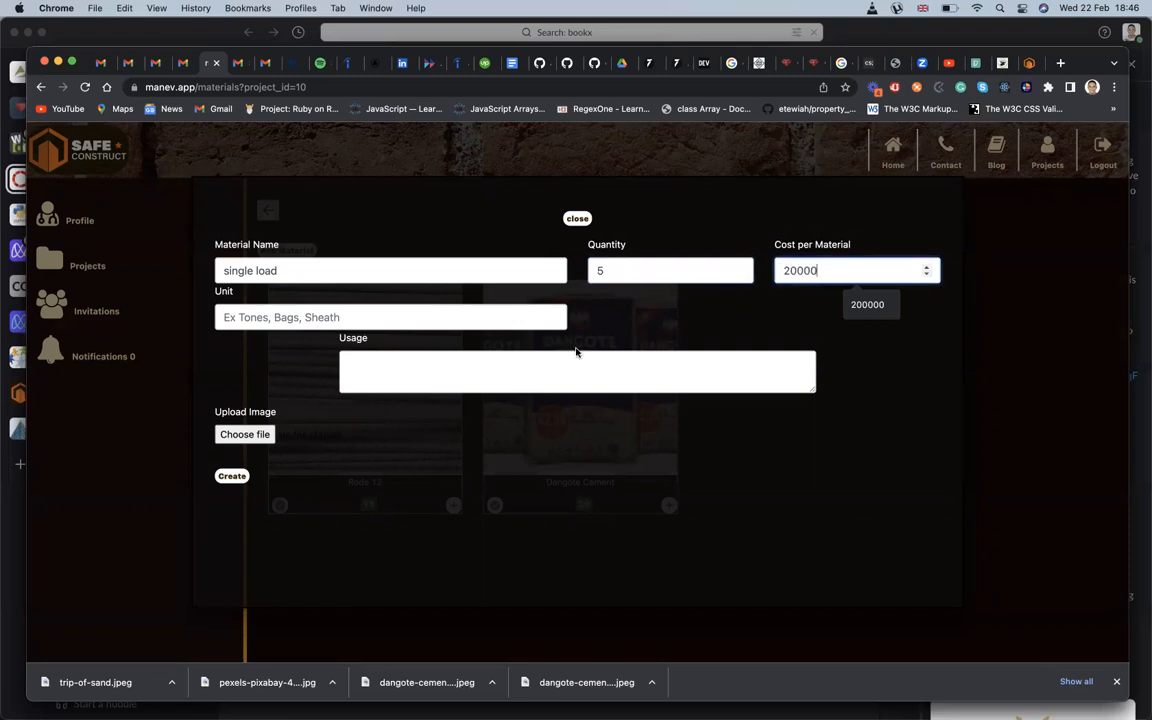
Set the material's unit to "trip" and its usage to "Used for the moulding of blocks and many more."
click(519, 315)
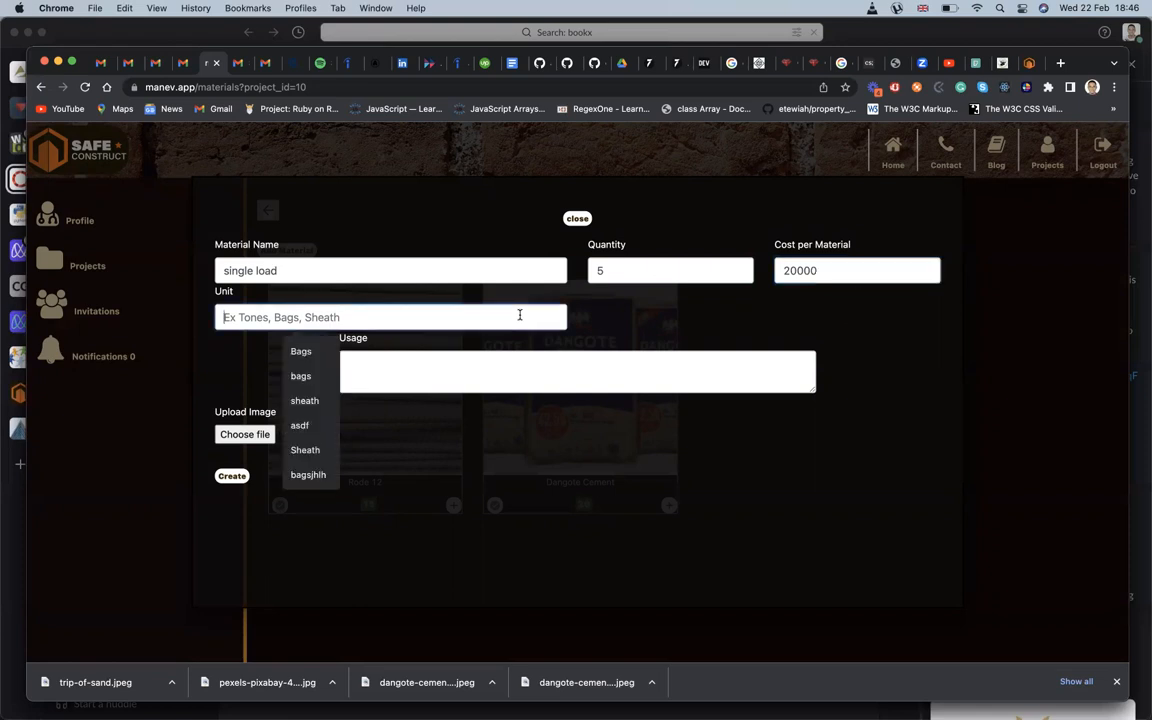
text(trip)
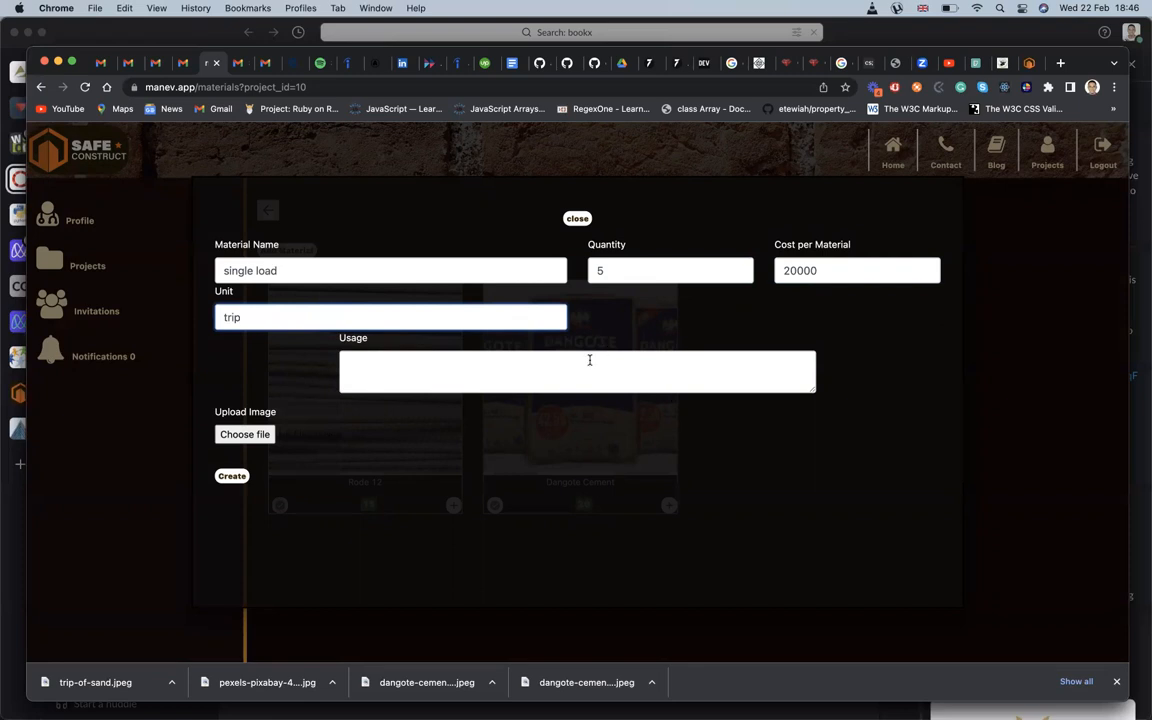
click(563, 378)
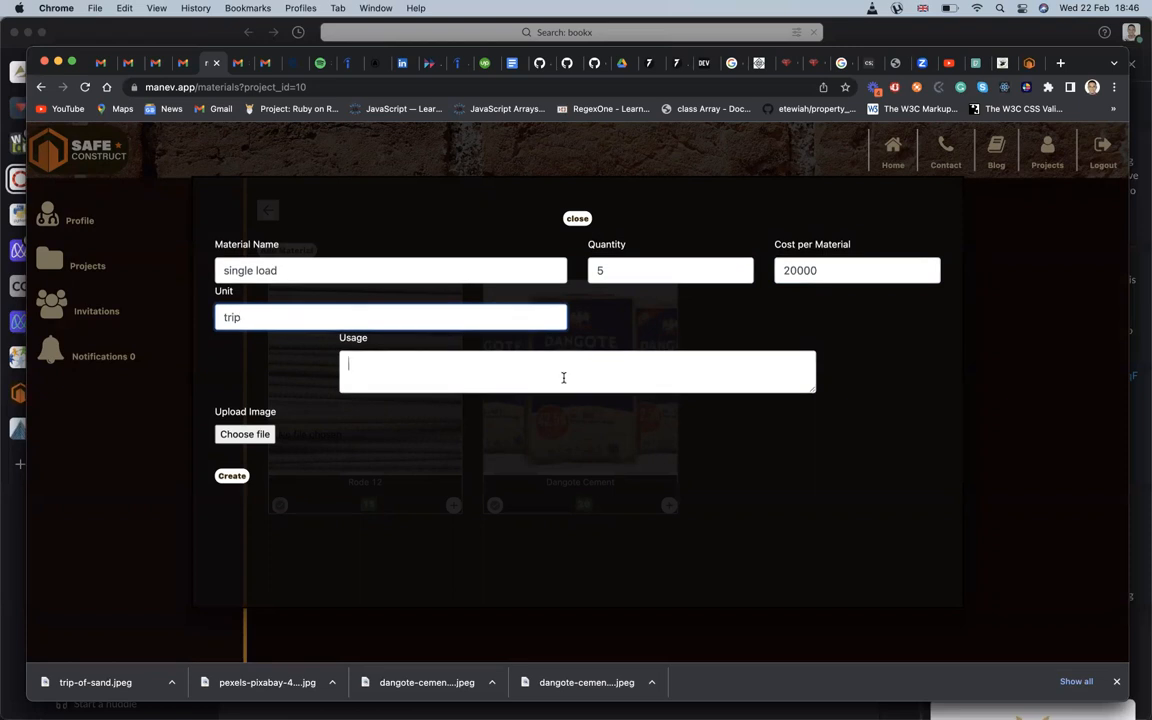
text(Used fo)
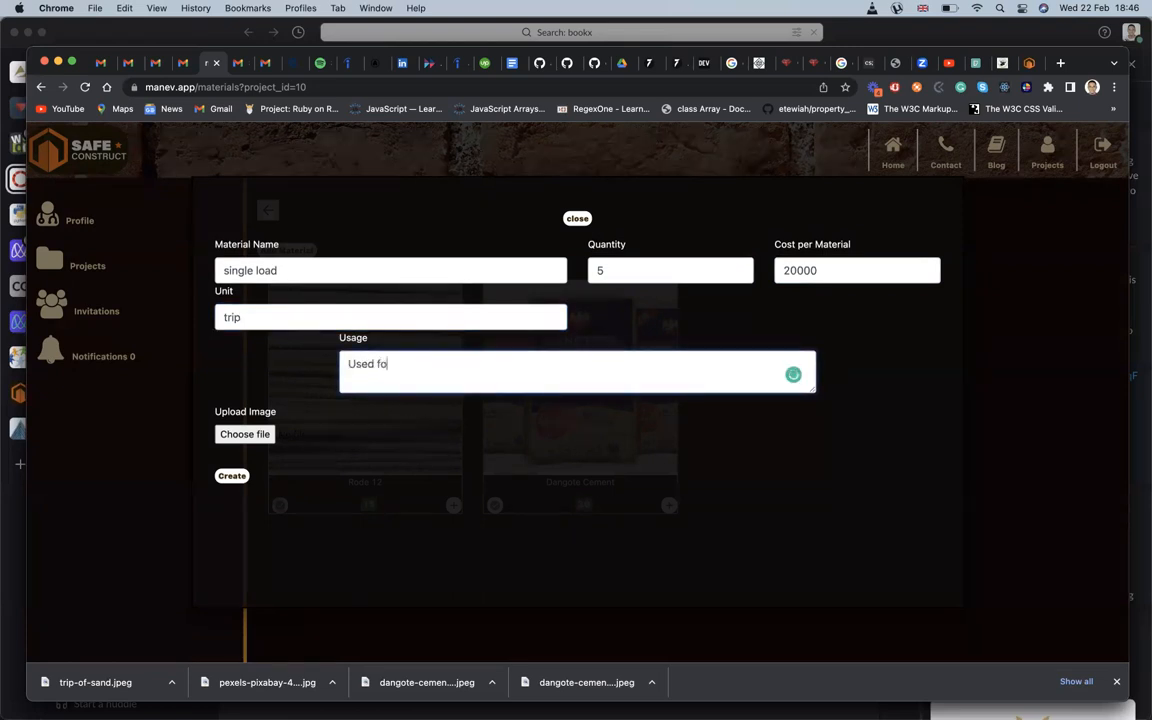
text(r the moulding of b)
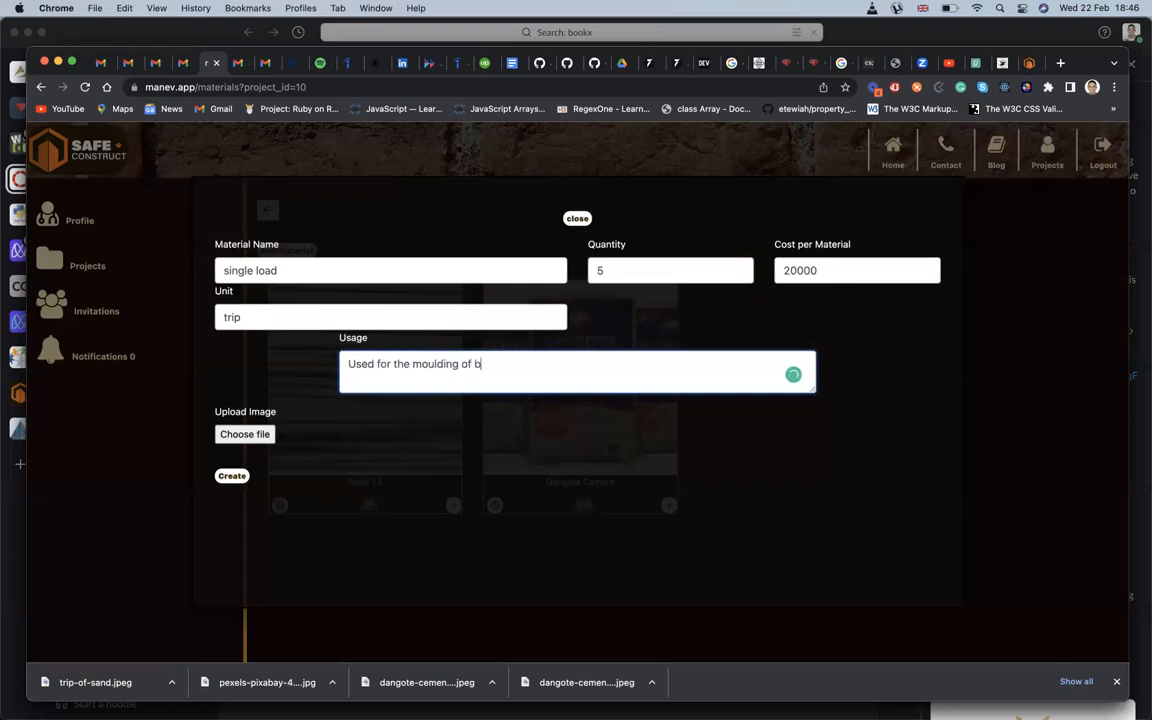
text(locks and many more.)
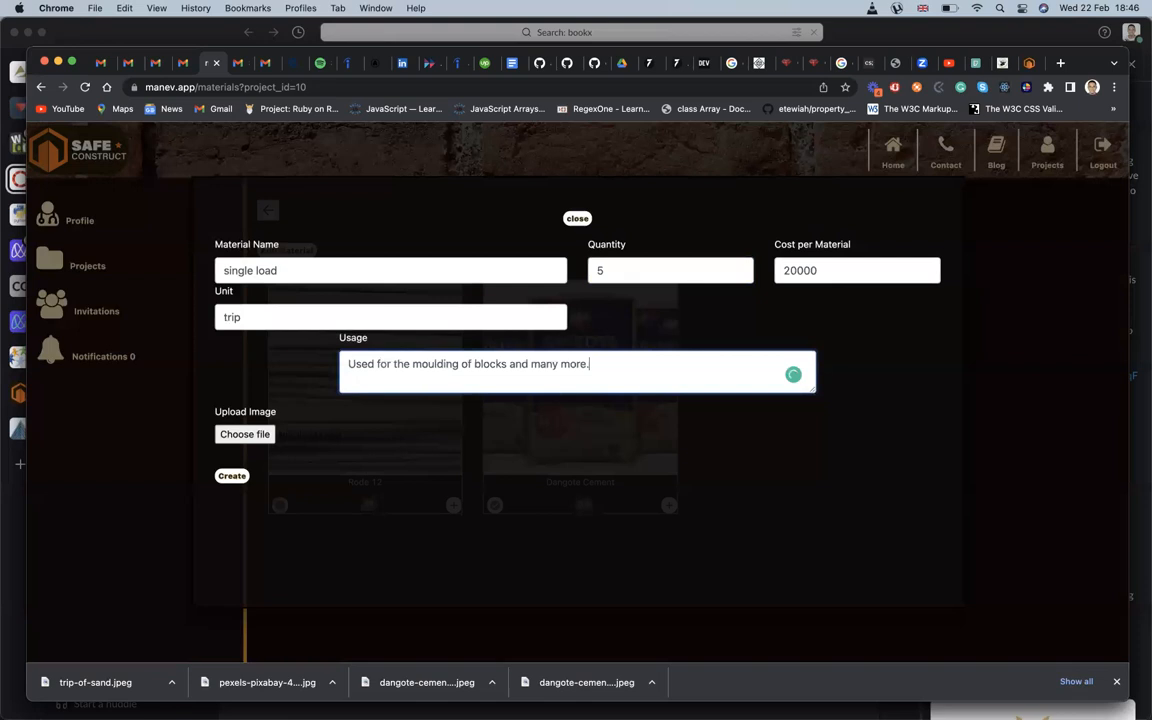
Load 03-material.jpeg from the Downloads folder as the image for the single load material
click(271, 440)
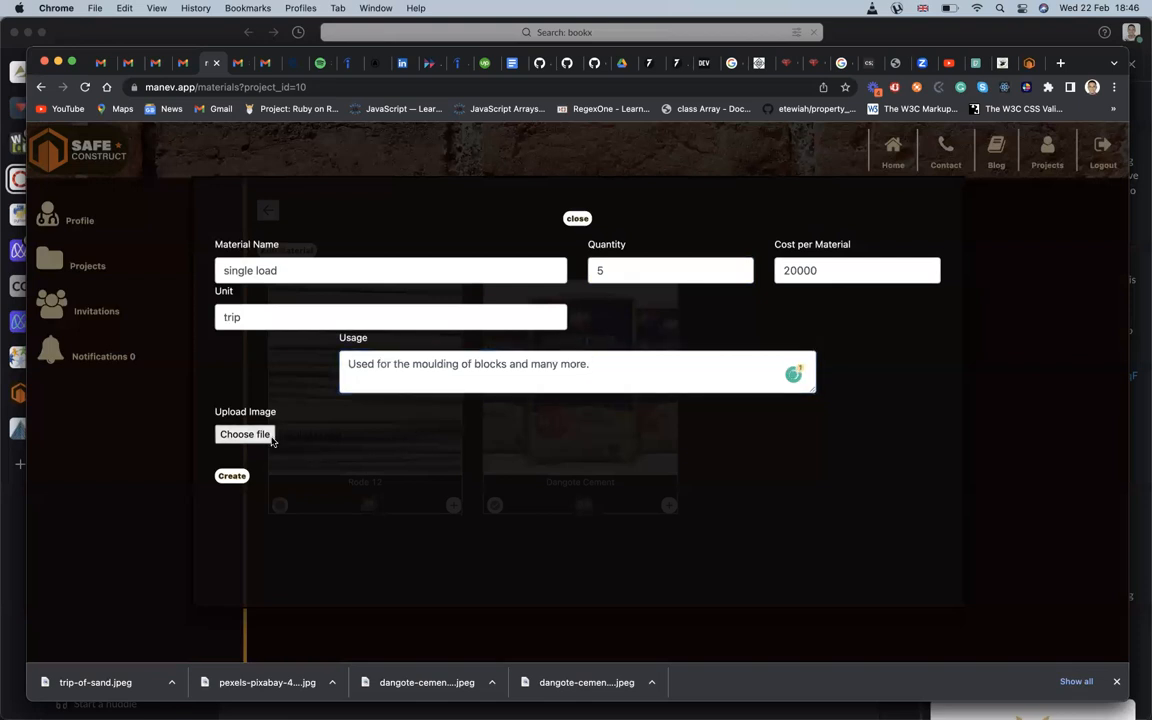
click(495, 298)
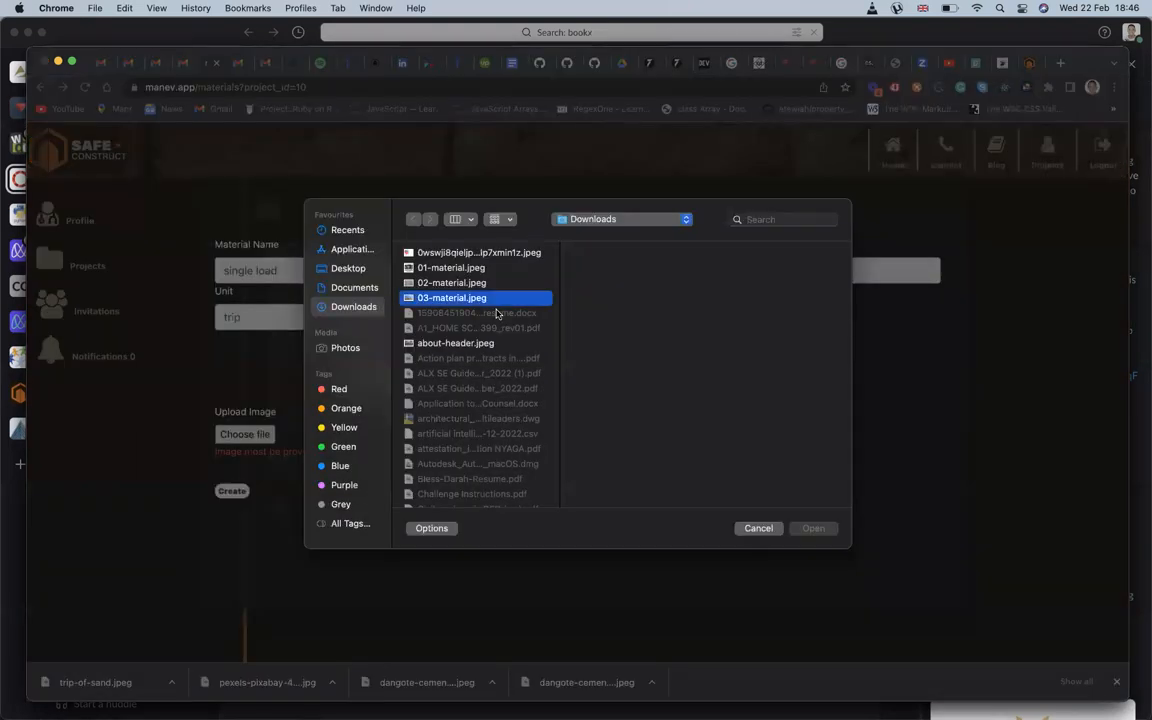
click(813, 528)
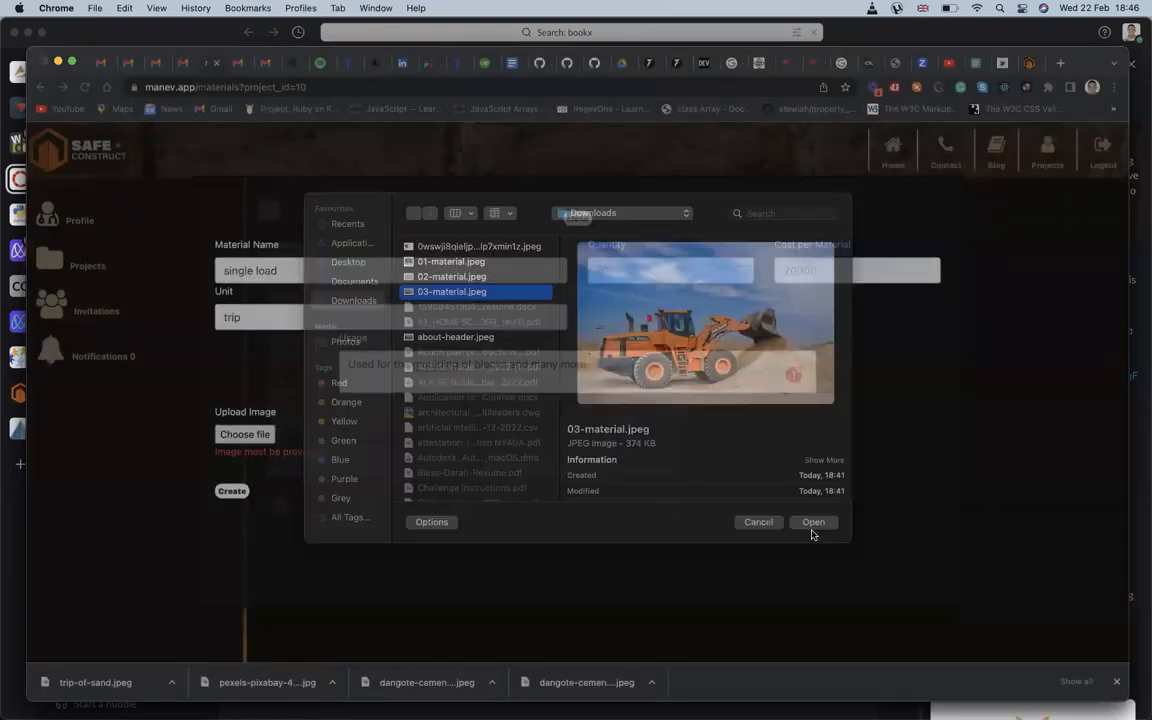
Adjust the image's square crop to span nearly its full height, covering the sand heap and most of the loader
scroll(277, 533, down, 3)
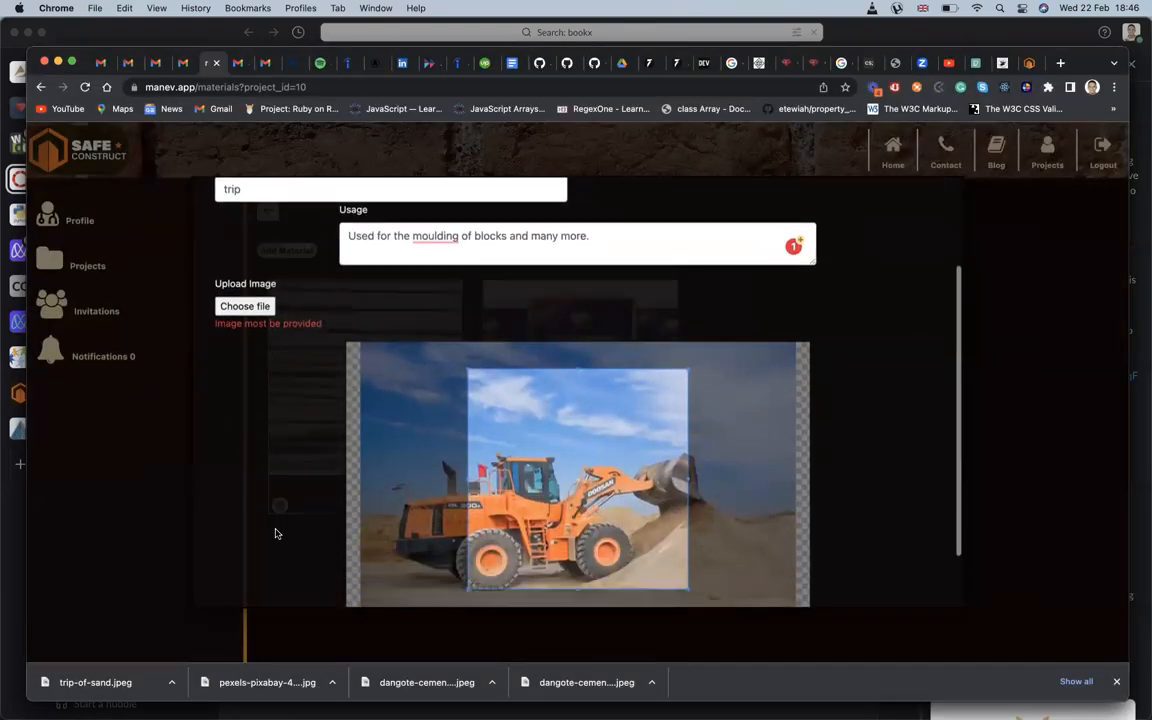
scroll(277, 533, down, 1)
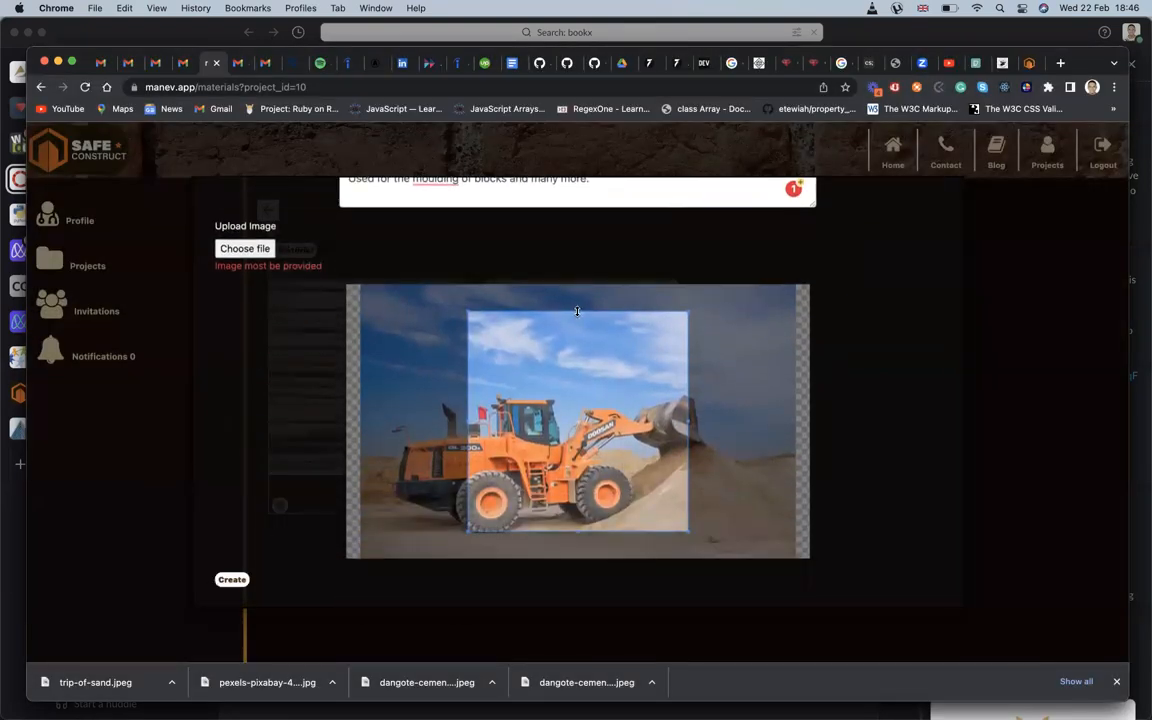
drag(577, 311, 577, 290)
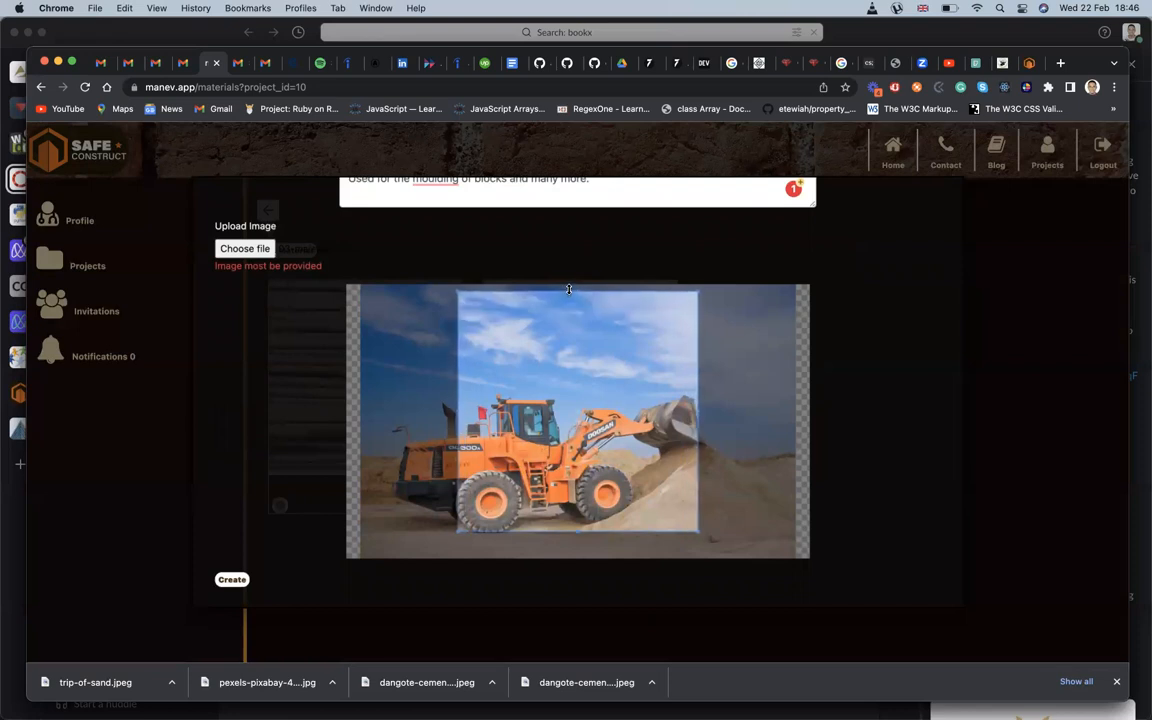
click(579, 549)
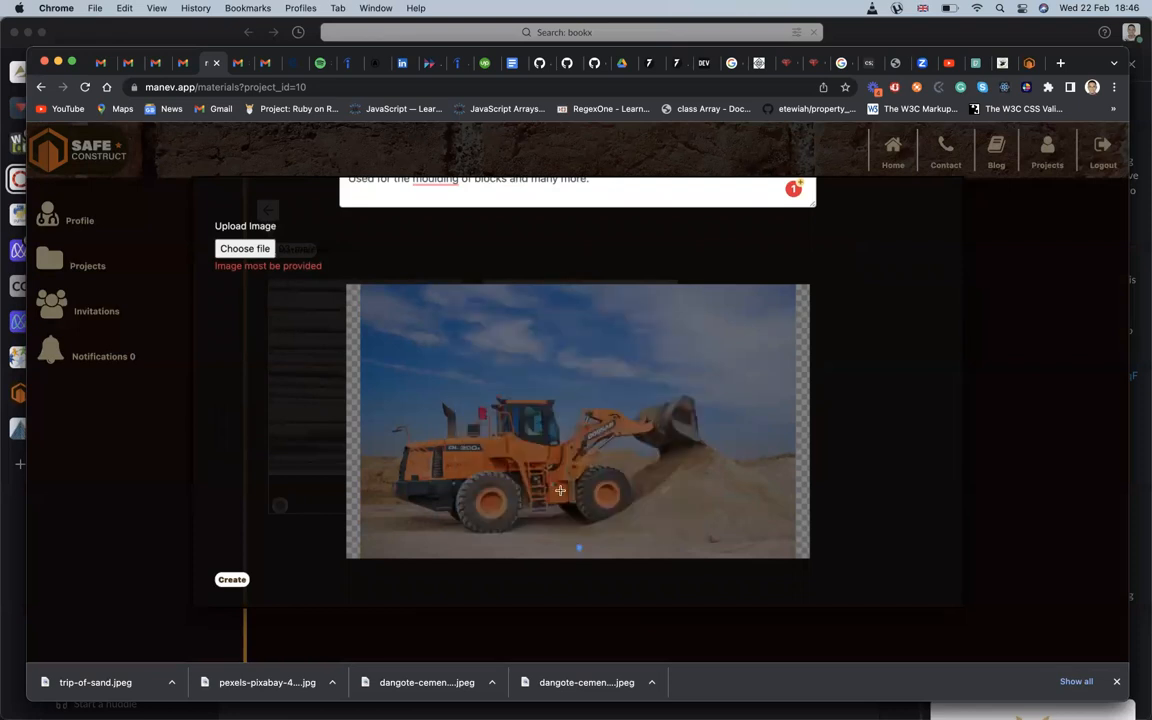
drag(579, 545, 617, 324)
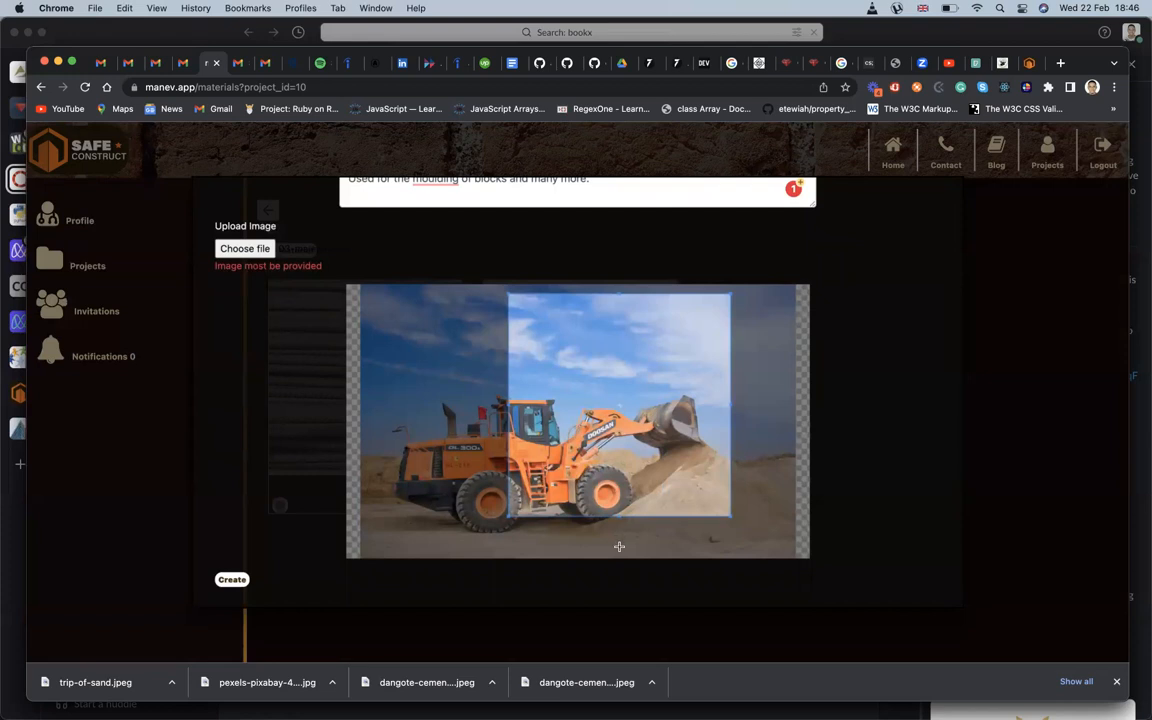
drag(619, 516, 628, 556)
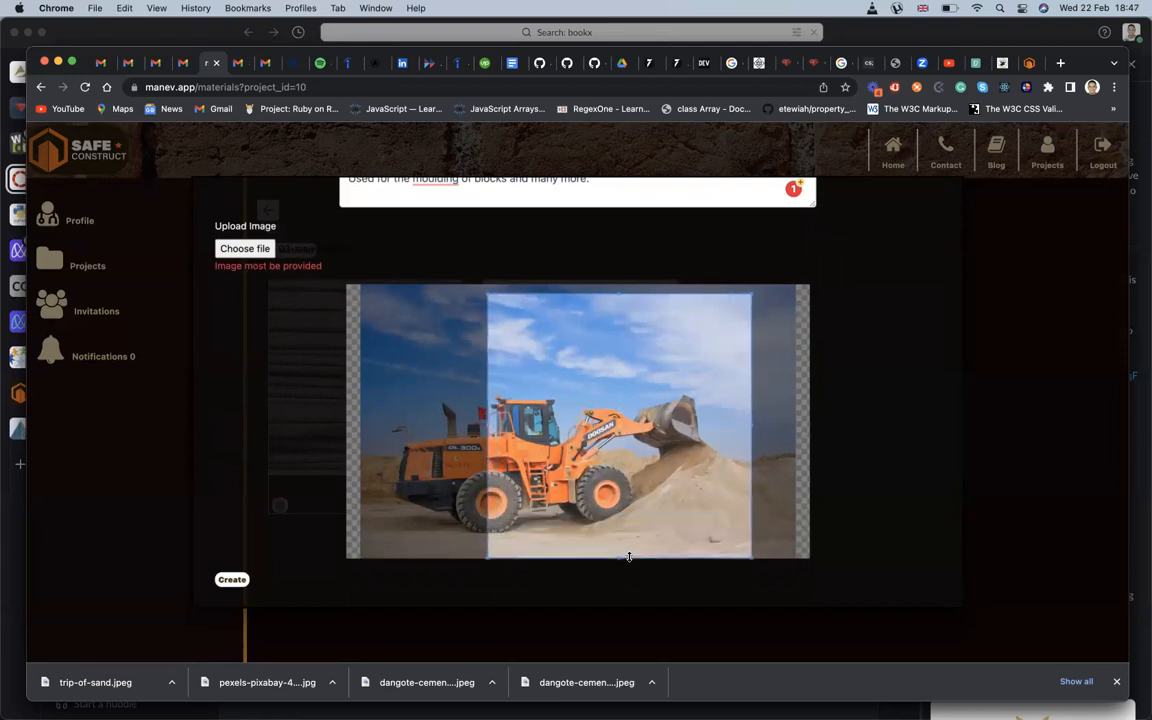
drag(592, 442, 592, 437)
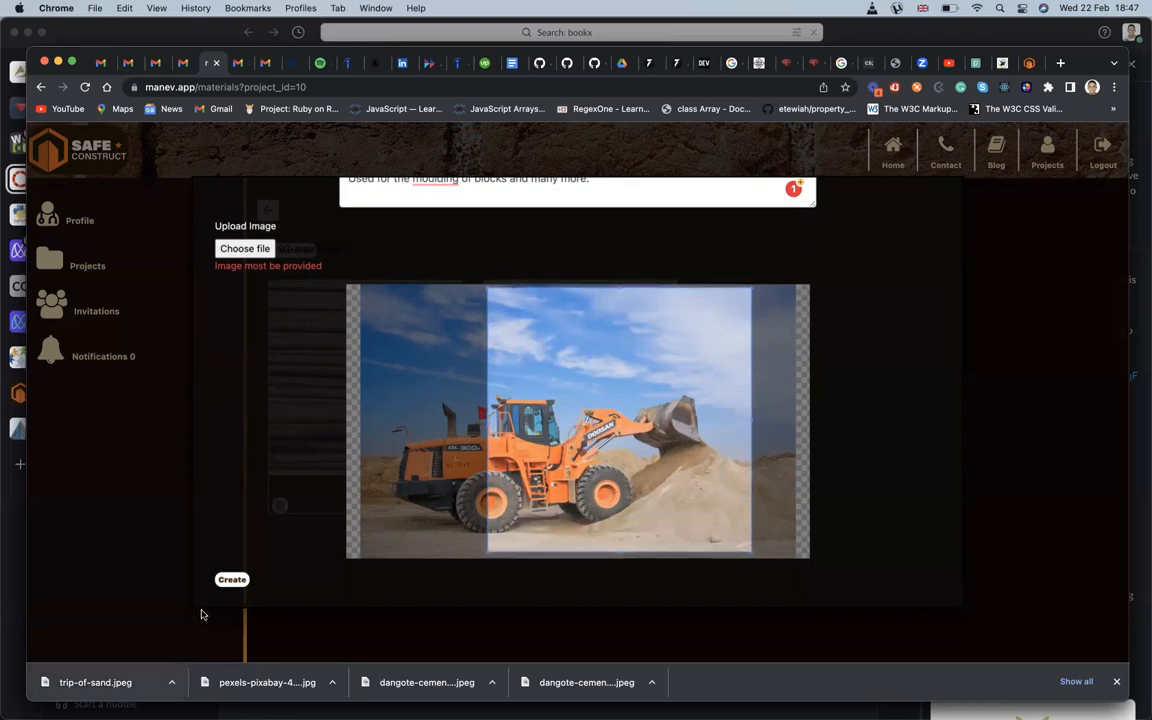
Create the single load material with the cropped image
click(224, 582)
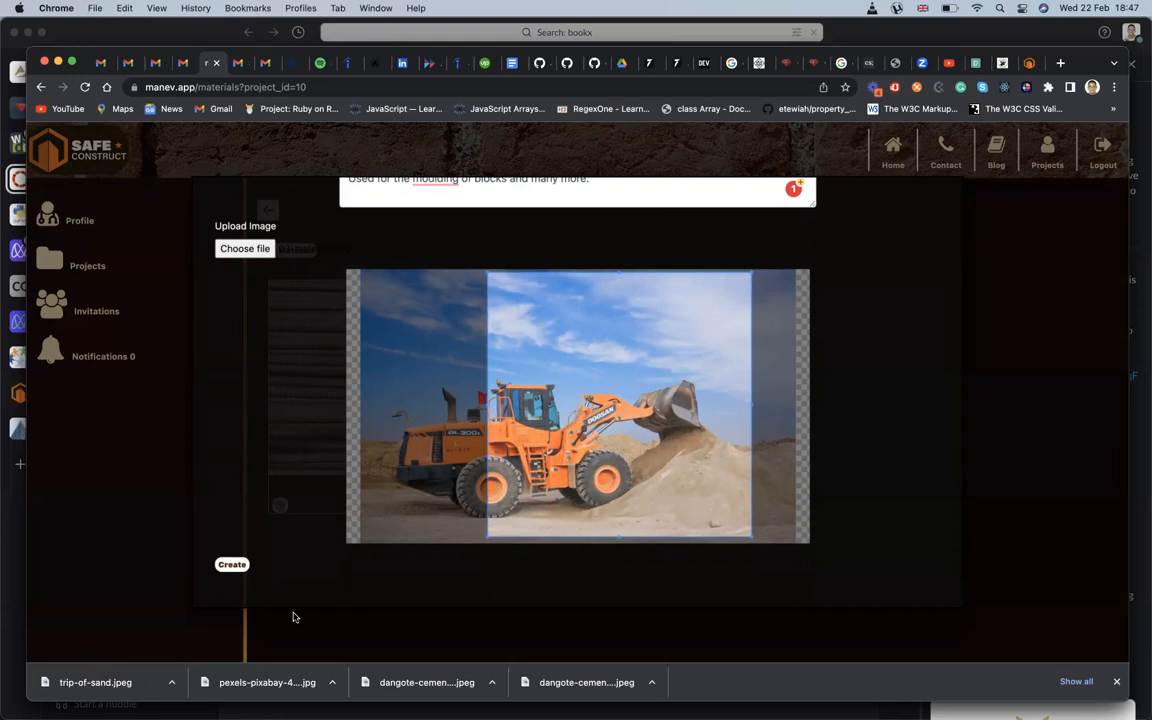
scroll(264, 466, up, 1)
scroll(264, 466, down, 1)
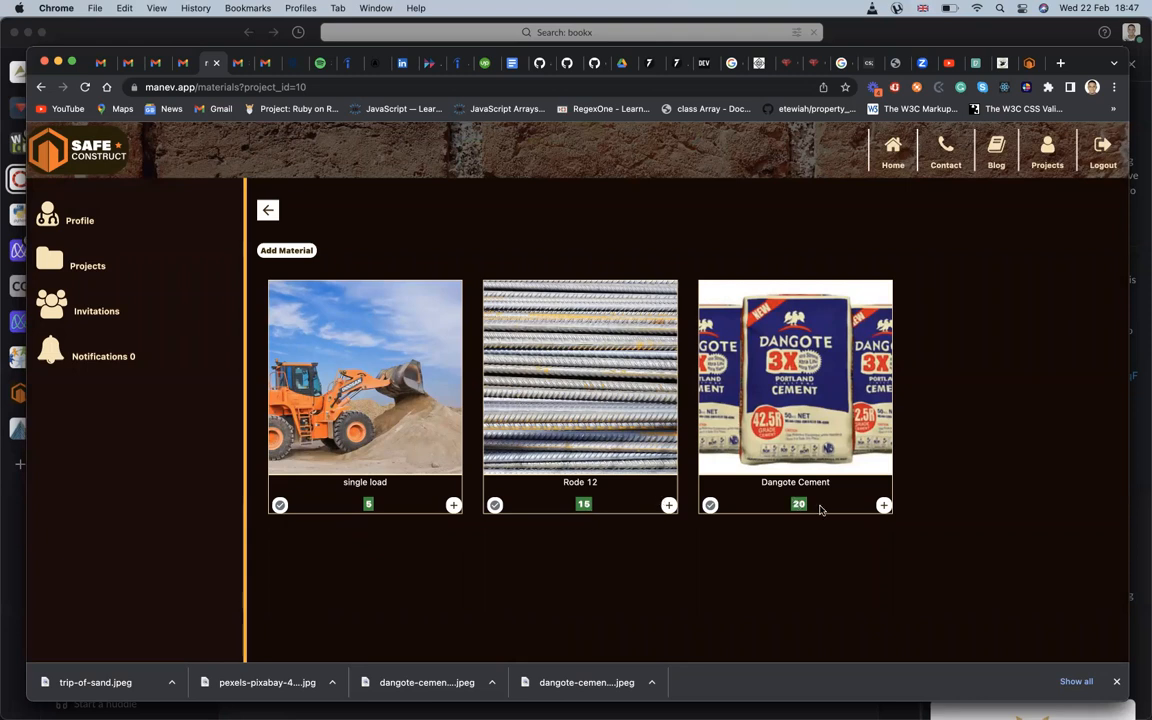
Approve the single load material from its details page, recheck its details and return to the materials list
click(361, 388)
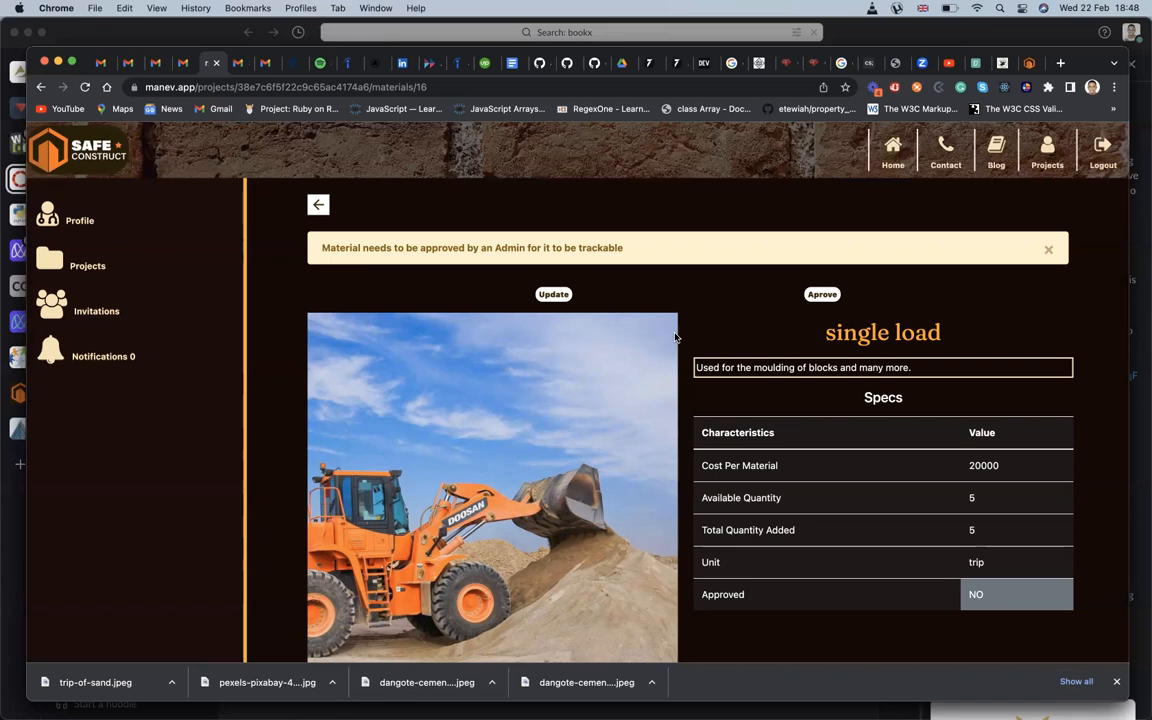
click(822, 295)
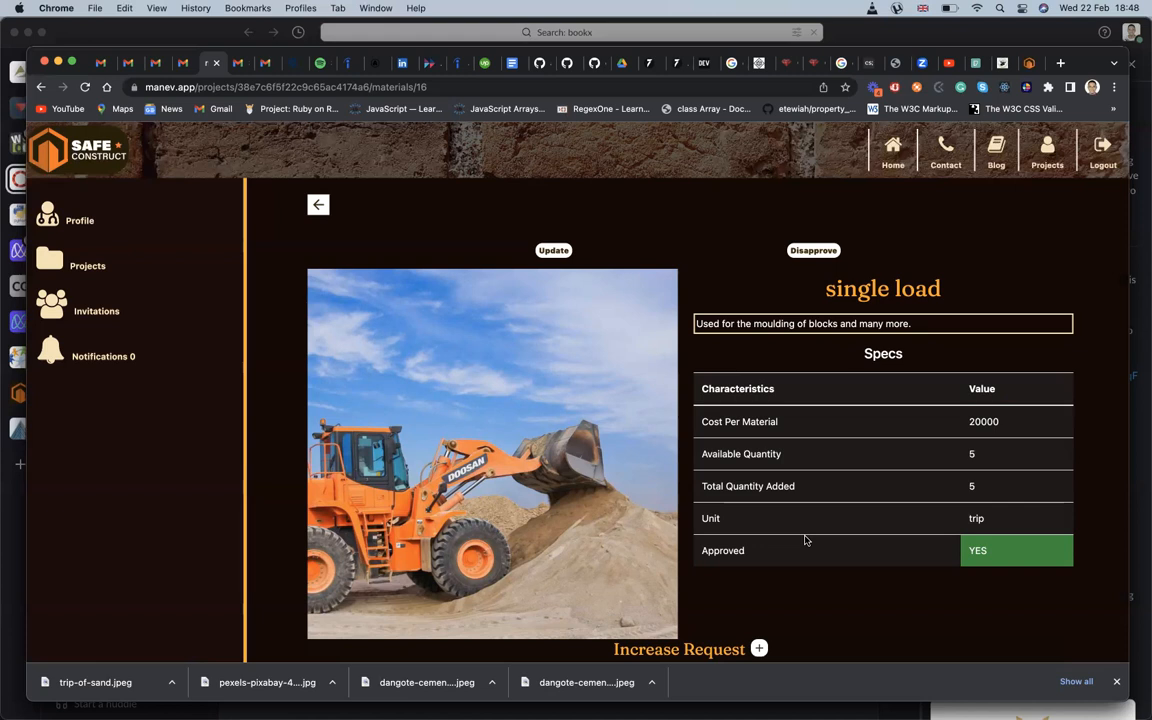
click(318, 205)
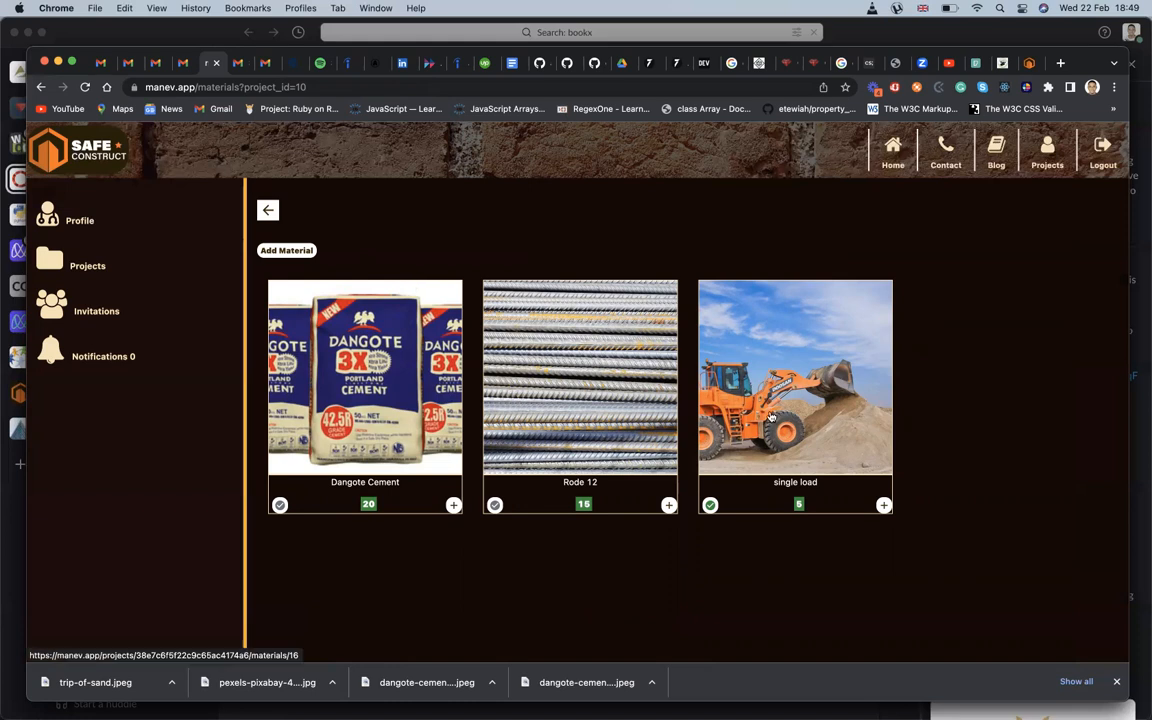
click(700, 377)
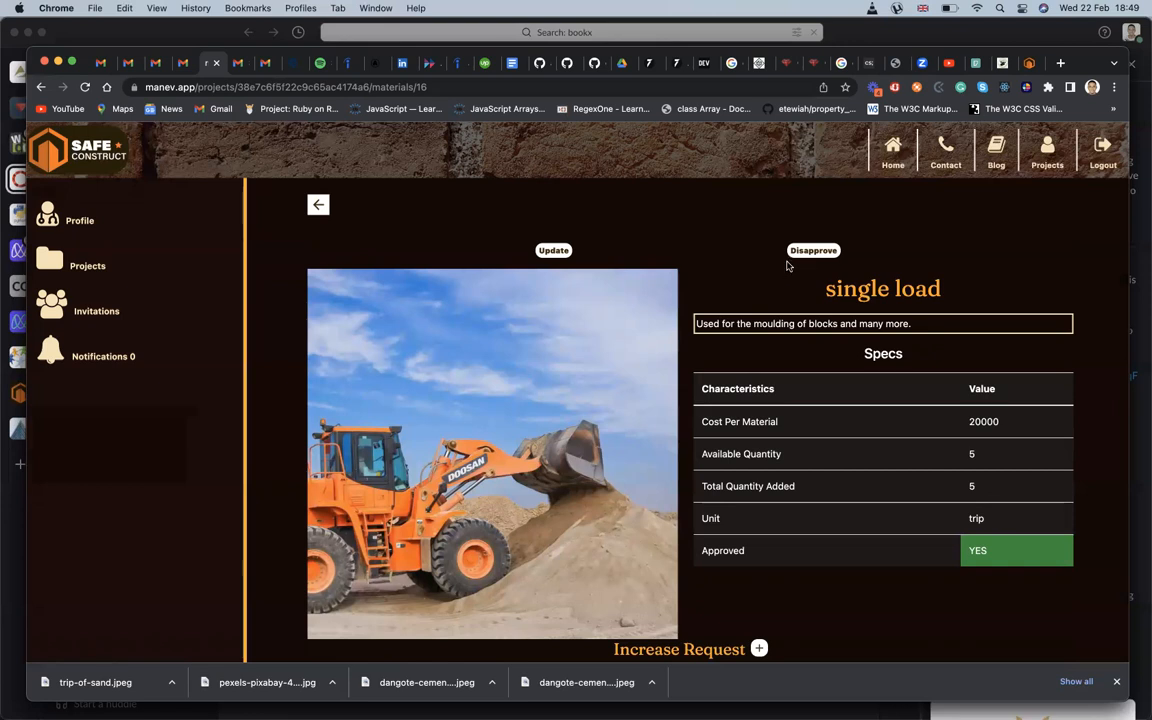
click(317, 206)
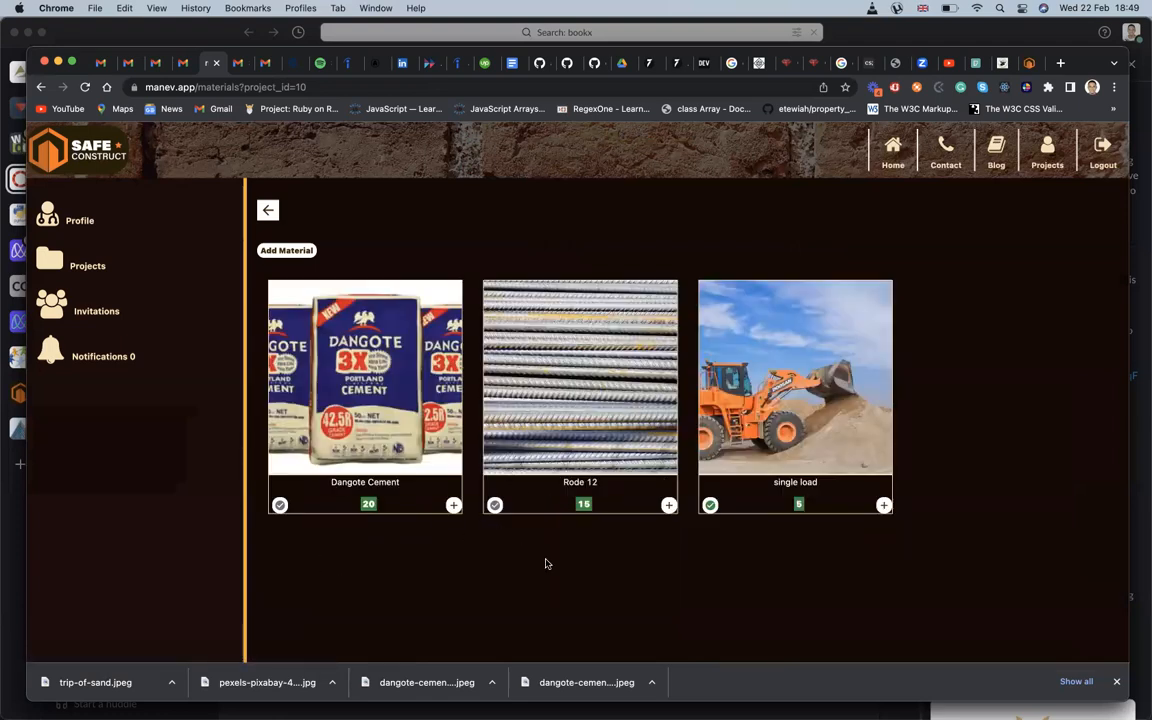
Approve the Rode 12 material directly from the materials list and confirm the approval
click(495, 506)
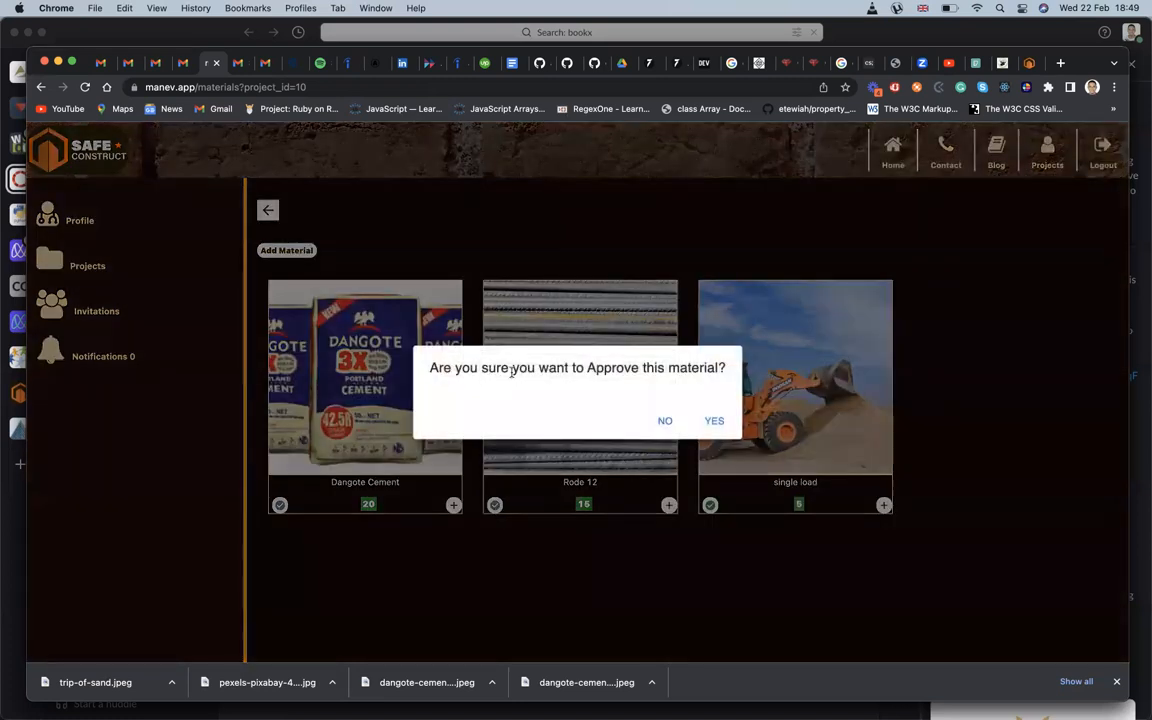
click(714, 421)
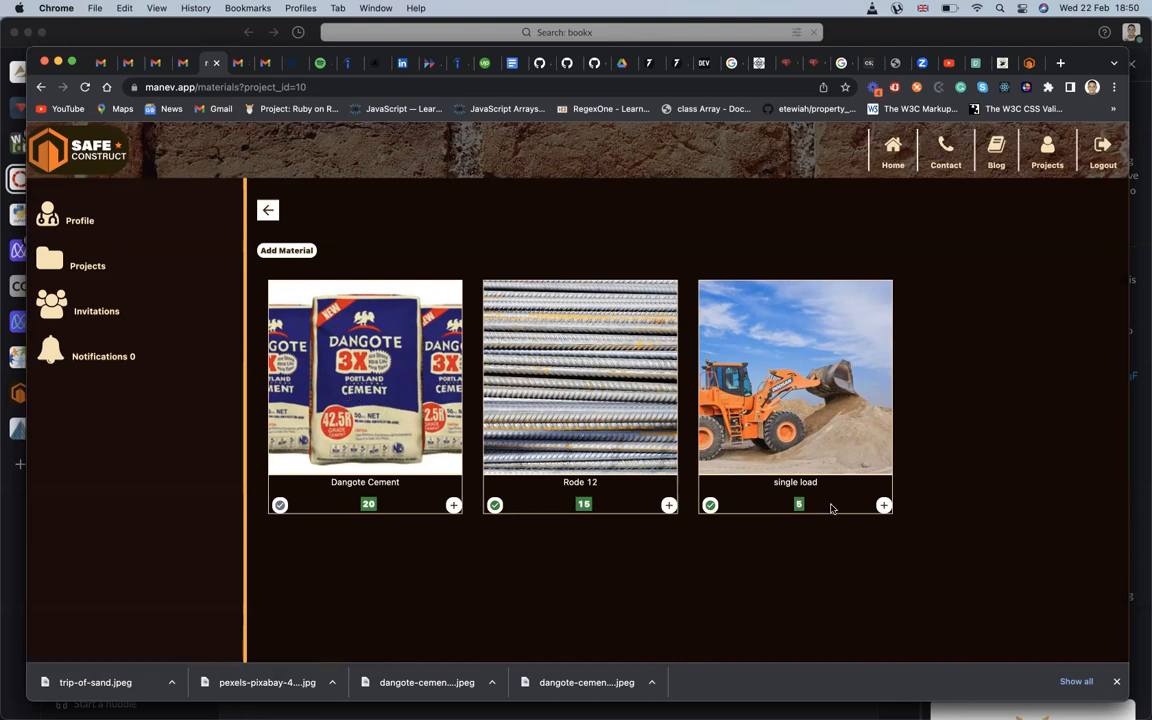
click(884, 506)
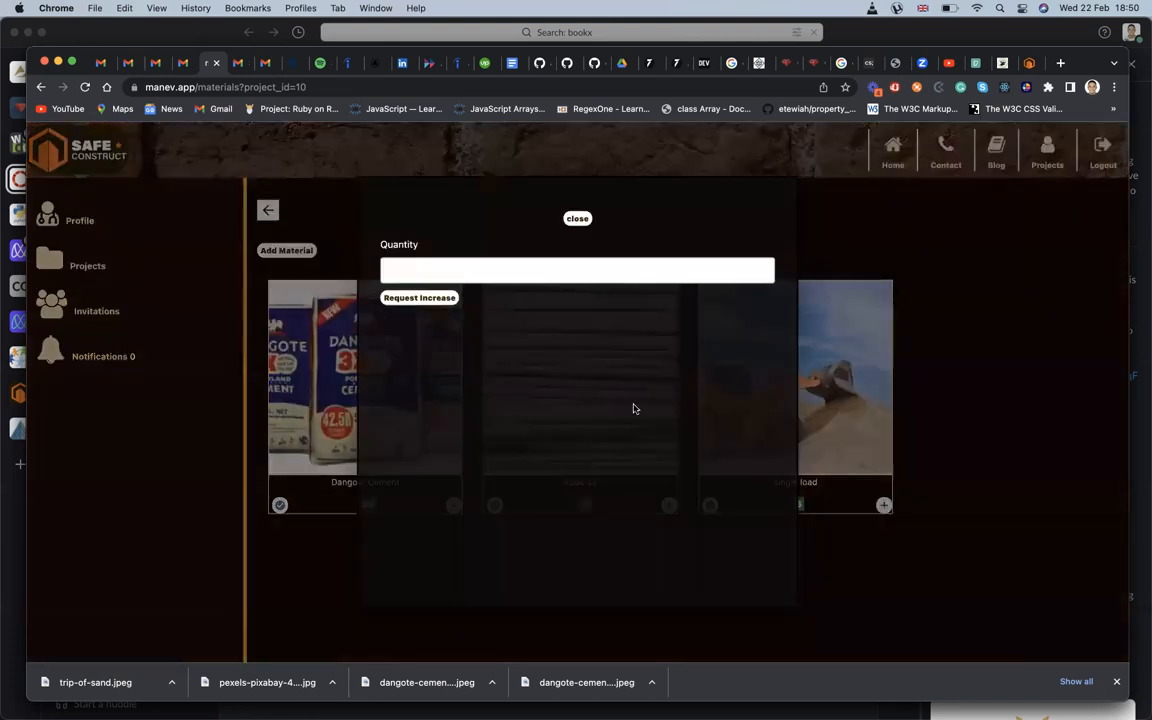
click(507, 276)
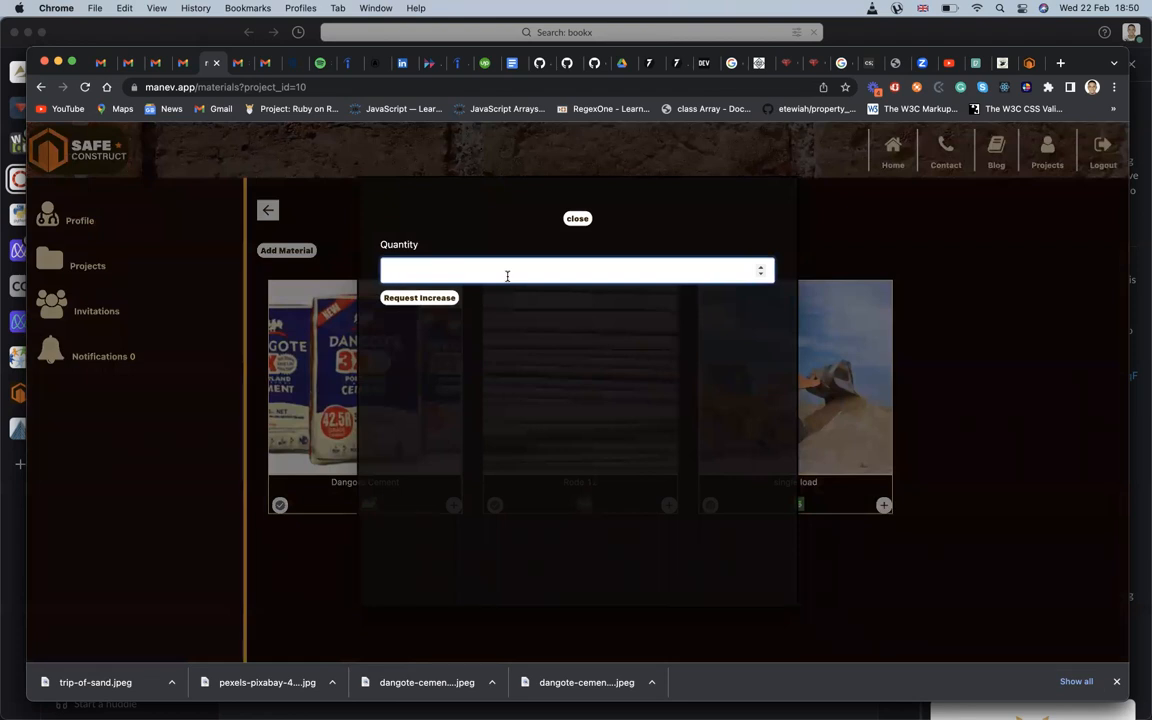
click(577, 218)
Request a quantity increase of 10 for Dangote Cement and open its details page
click(453, 506)
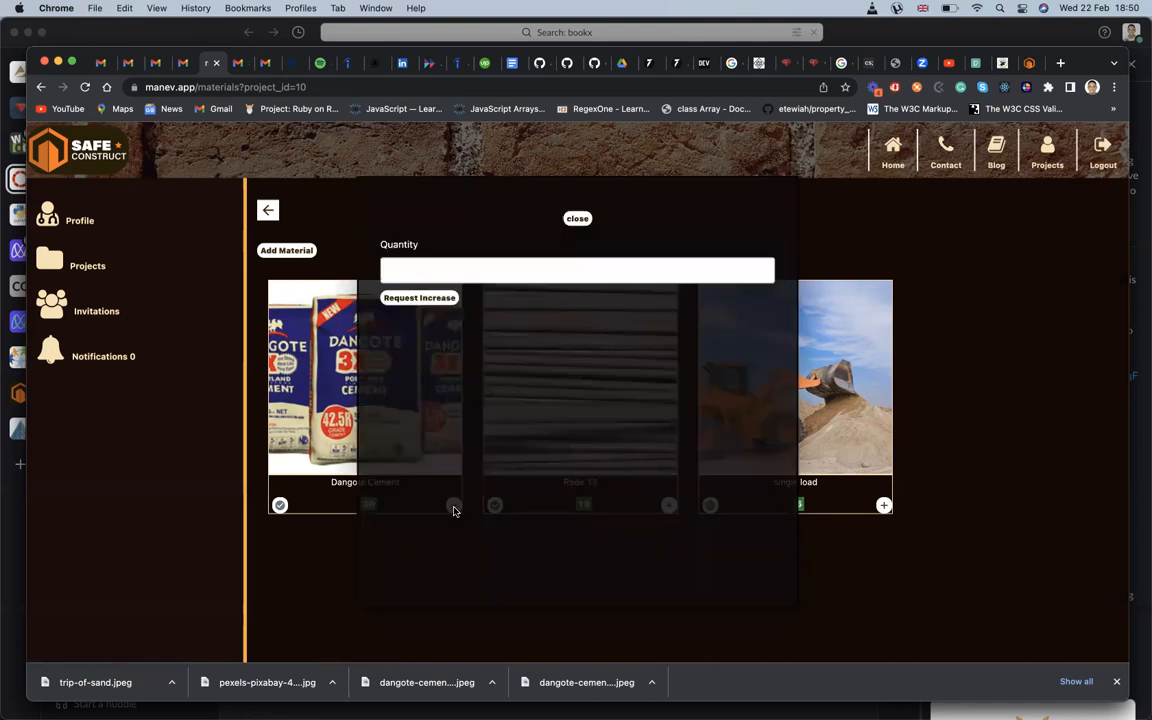
click(467, 270)
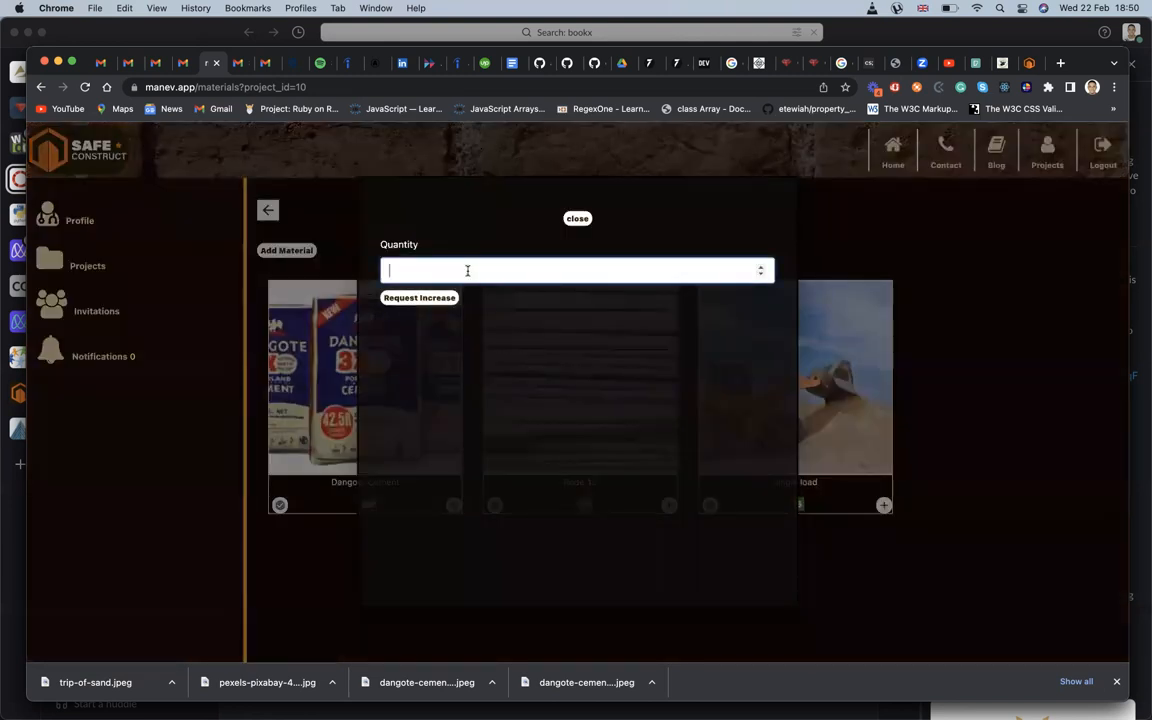
text(10)
click(420, 300)
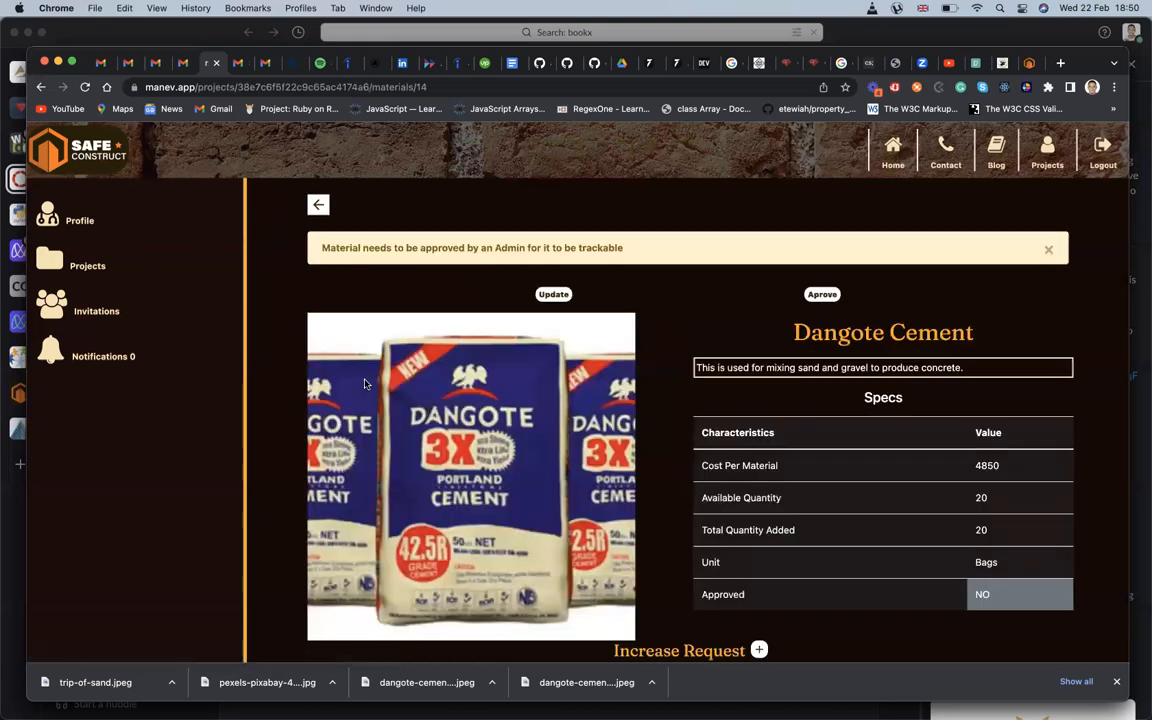
Approve the increase request for 10 on the Dangote Cement details page and reload the page
scroll(560, 443, down, 1)
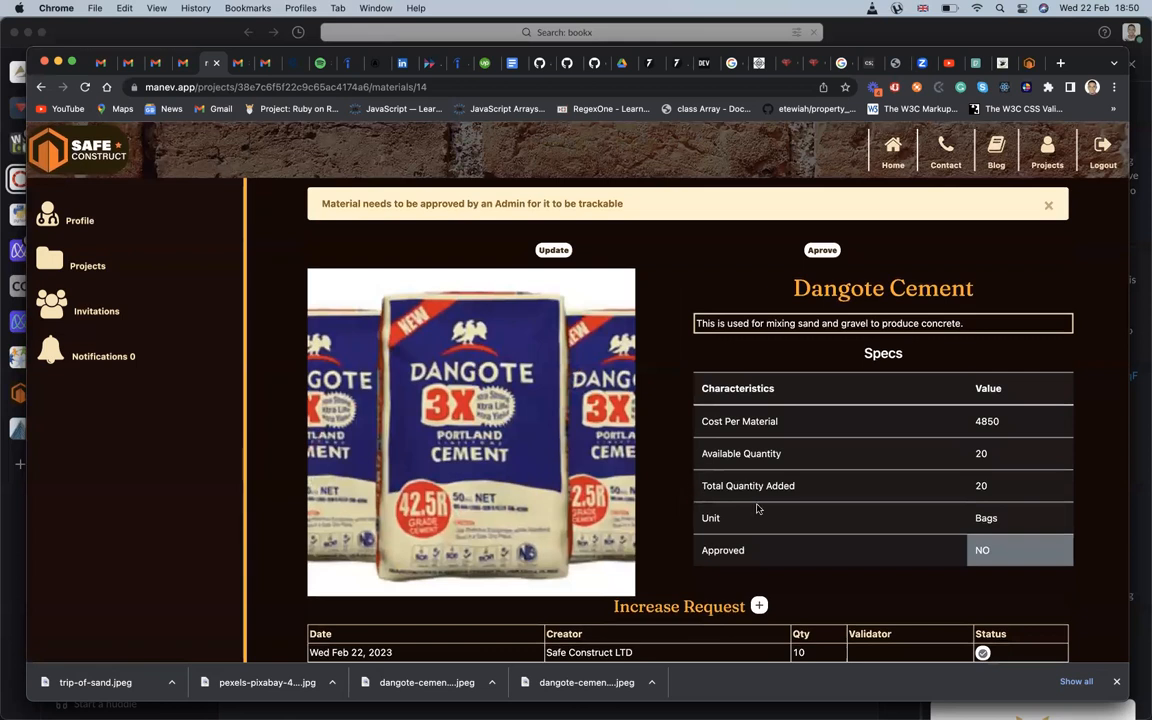
click(1117, 682)
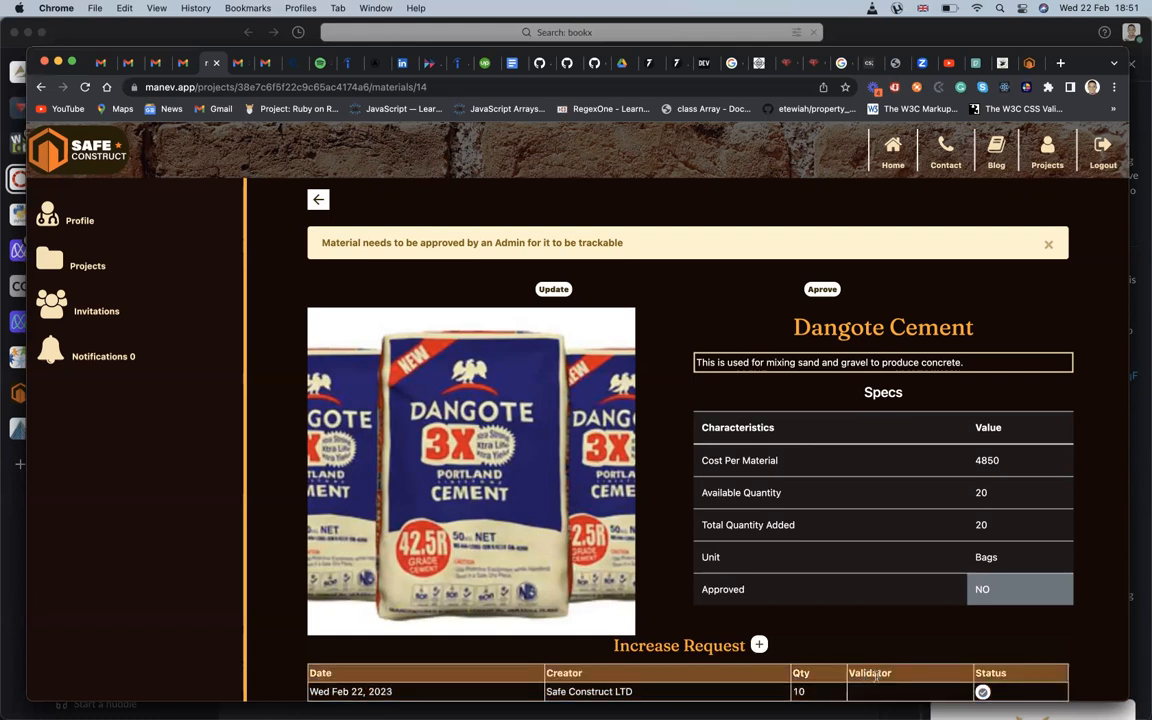
click(982, 692)
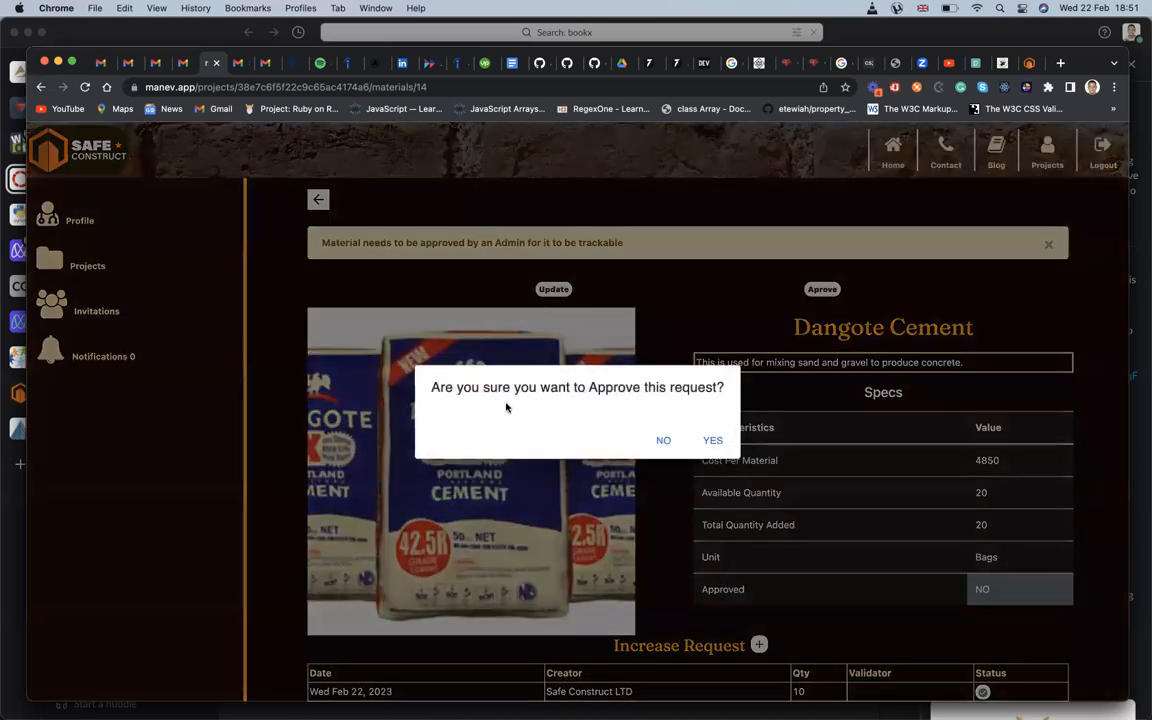
click(712, 440)
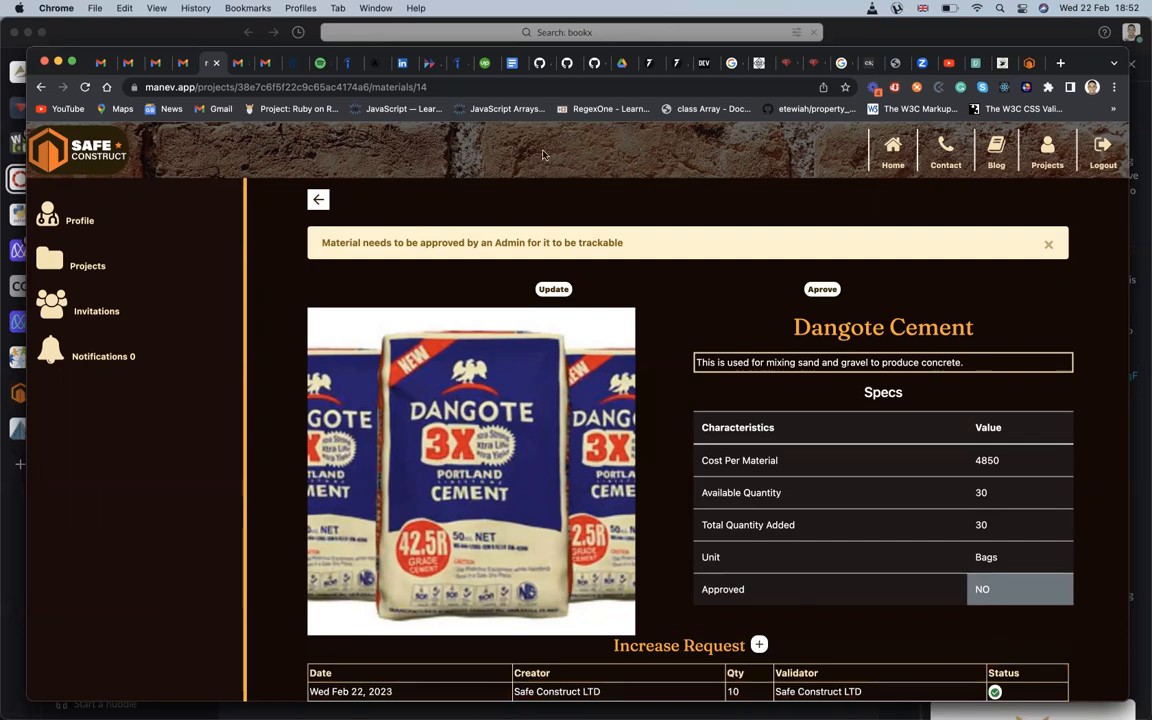
click(504, 88)
key(Return)
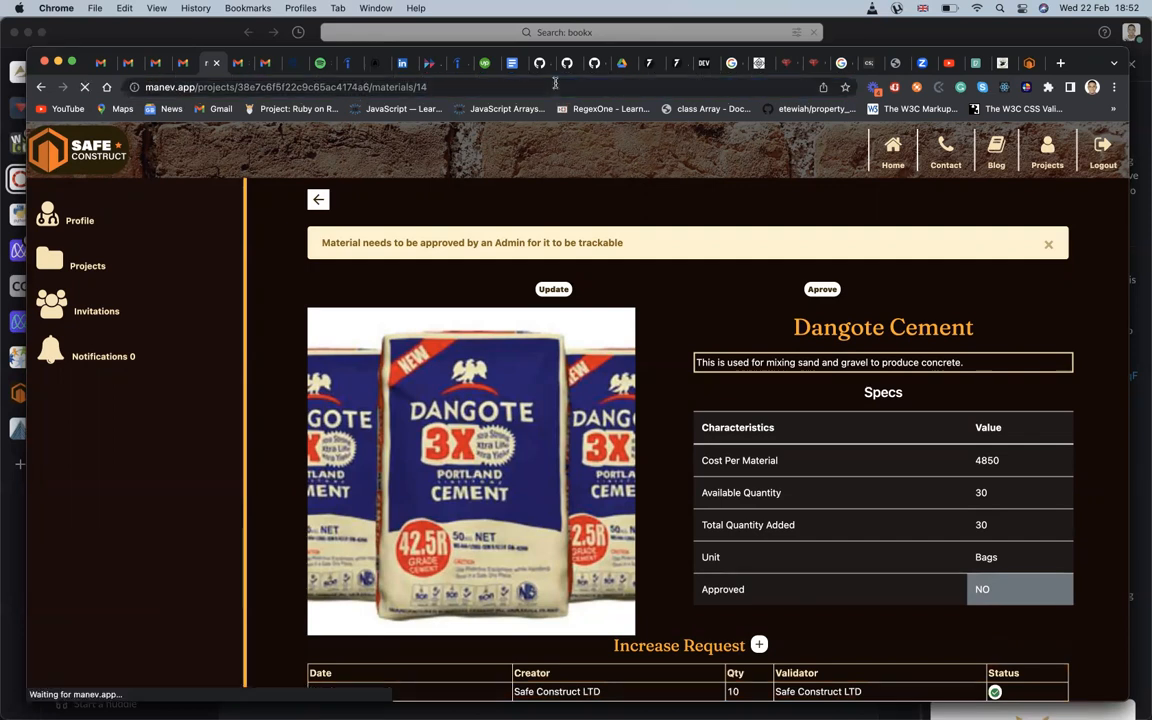